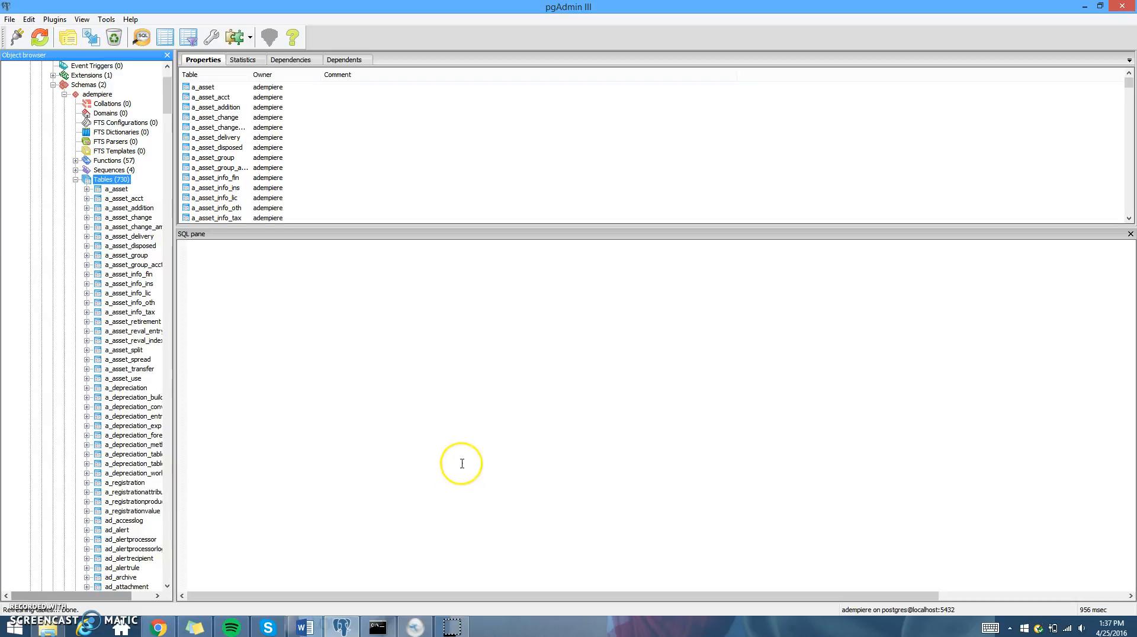
Step: Examine the SQL definition of the c_minutes table in the adempiere schema, including its columns and primary key
{"action": "left_click_drag", "start_coordinate": [164, 109], "coordinate": [148, 305]}
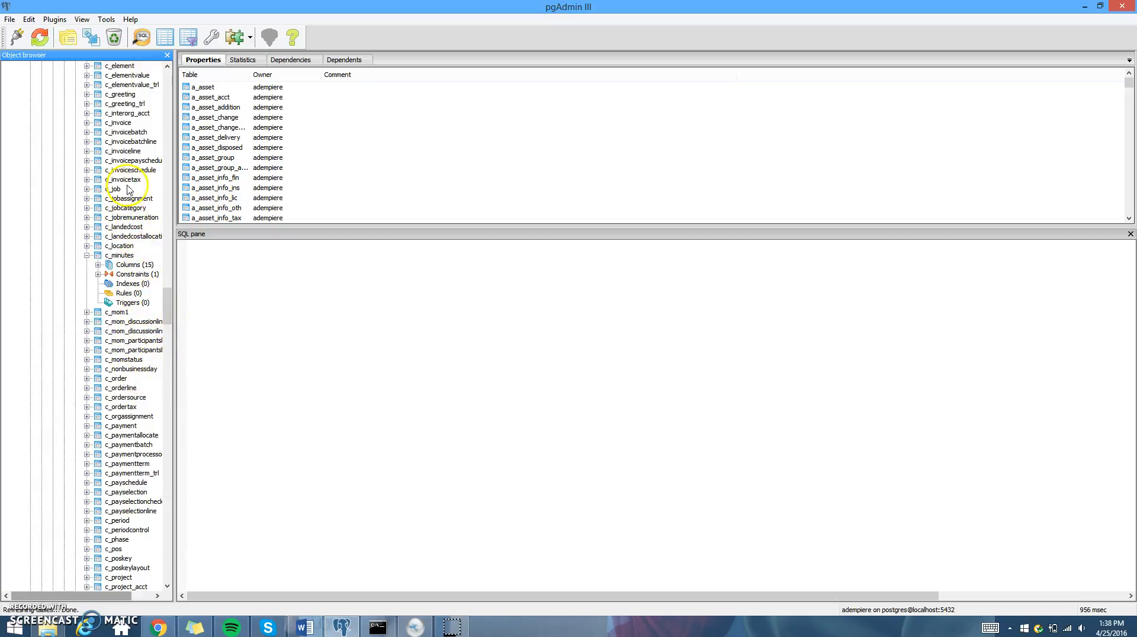
{"action": "scroll", "coordinate": [171, 308], "scroll_direction": "up", "scroll_amount": 2}
{"action": "left_click", "coordinate": [121, 312]}
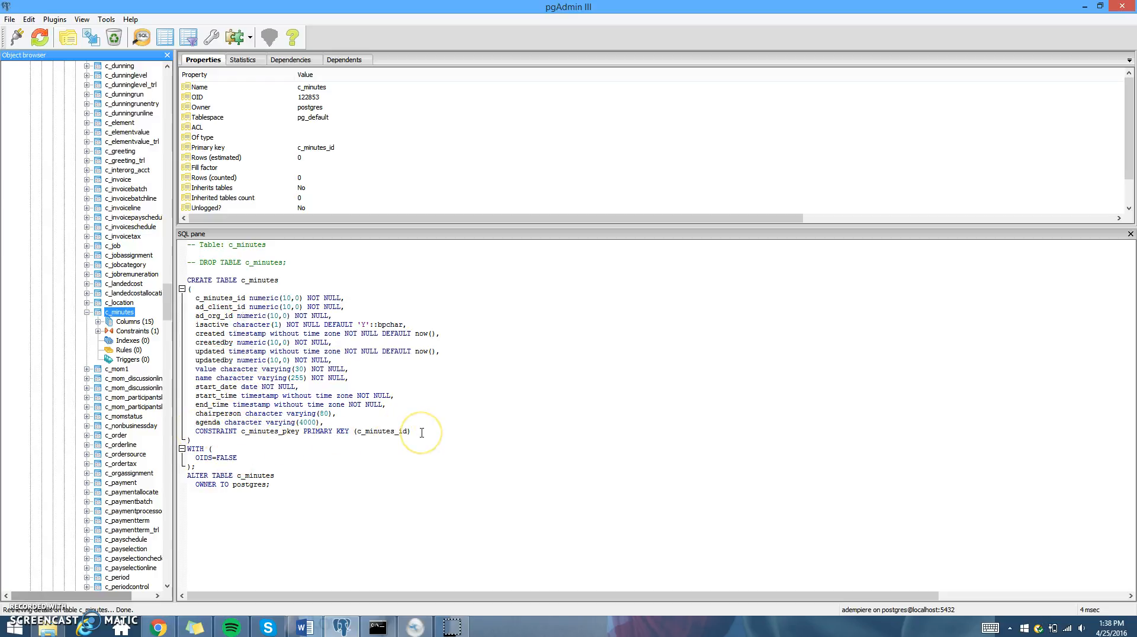
{"action": "left_click", "coordinate": [338, 400]}
{"action": "left_click_drag", "start_coordinate": [197, 307], "coordinate": [359, 377]}
{"action": "left_click", "coordinate": [340, 473]}
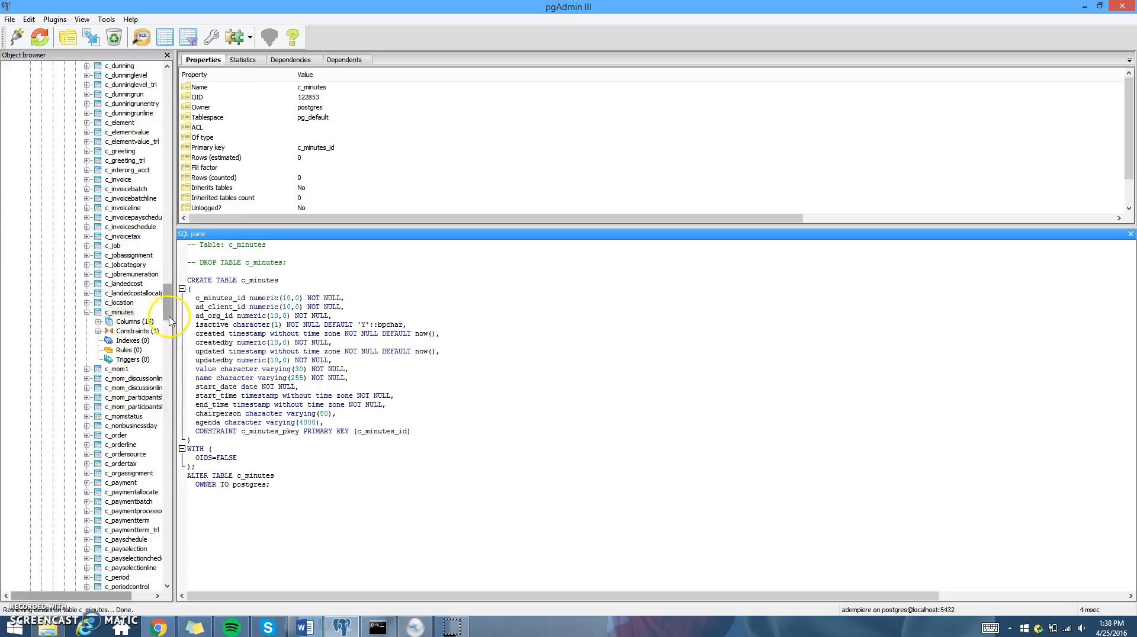
Step: Examine the SQL definitions of the c_mom_discussionline1 and c_mom_participantsline1 tables, including their foreign keys to c_minutes
{"action": "left_click_drag", "start_coordinate": [169, 317], "coordinate": [169, 323]}
{"action": "left_click_drag", "start_coordinate": [174, 369], "coordinate": [207, 367]}
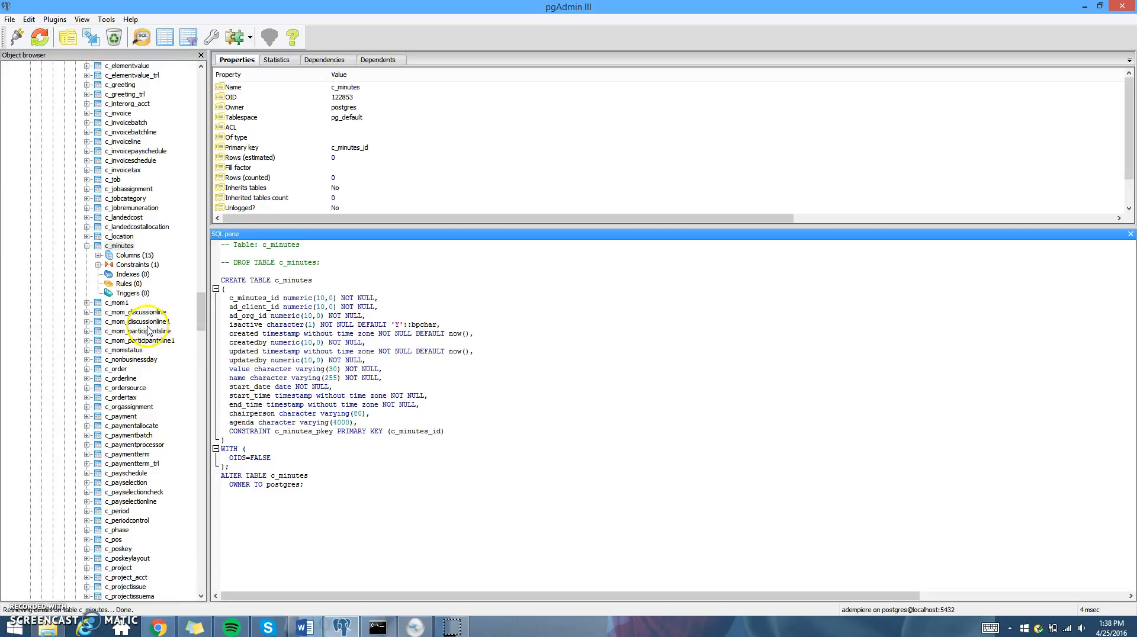
{"action": "left_click", "coordinate": [148, 322]}
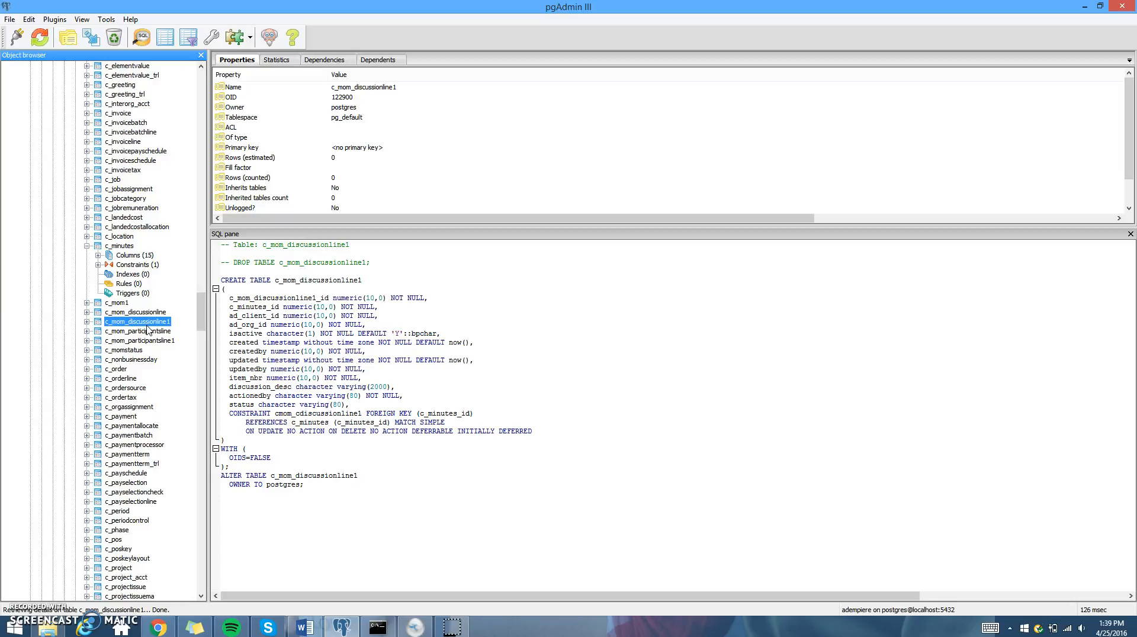
{"action": "left_click", "coordinate": [152, 312]}
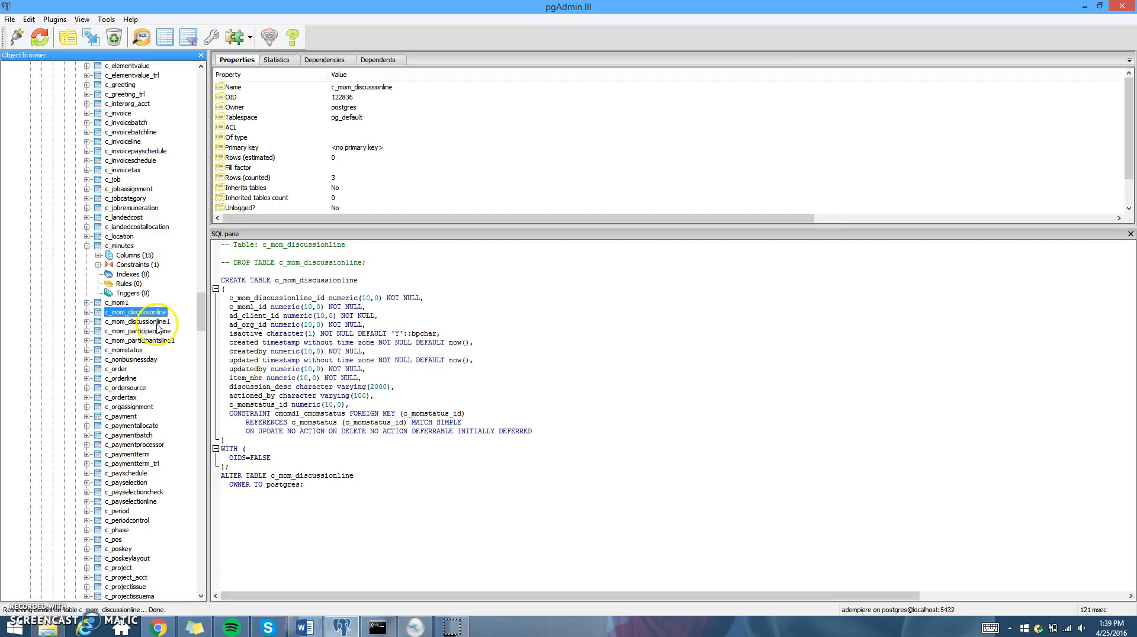
{"action": "left_click", "coordinate": [155, 323]}
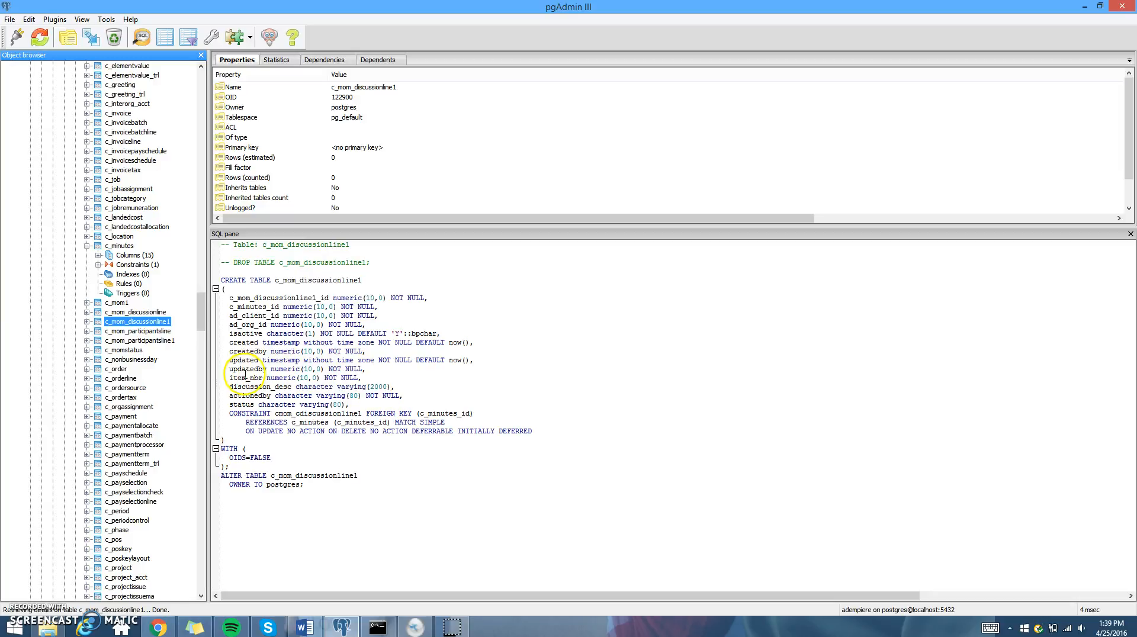
{"action": "left_click", "coordinate": [142, 342]}
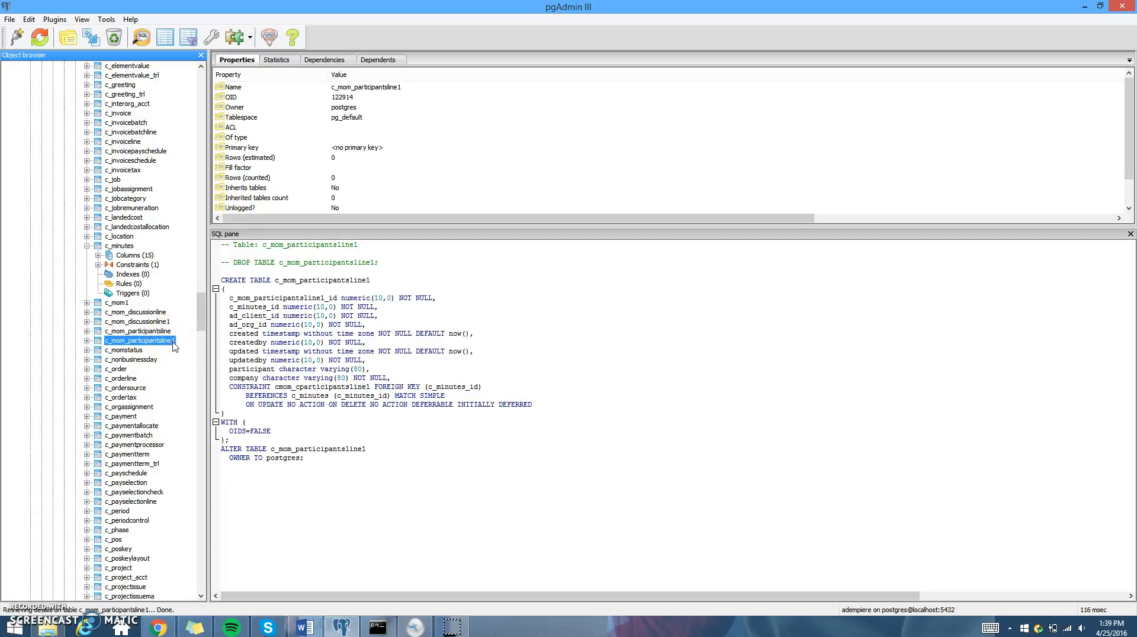
{"action": "left_click", "coordinate": [264, 336]}
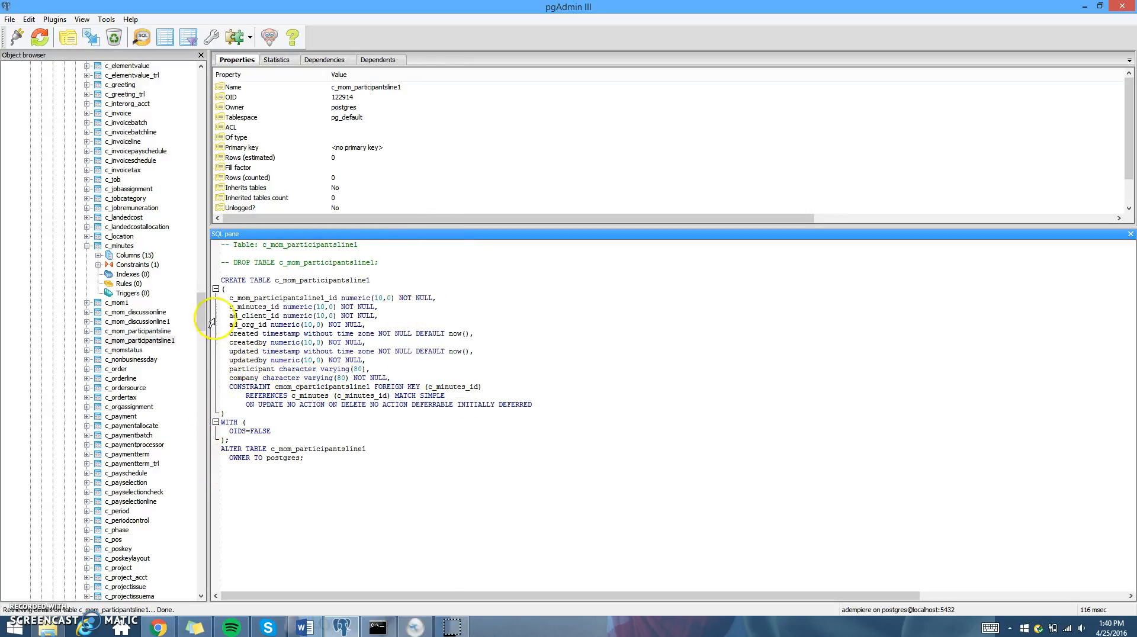
{"action": "left_click", "coordinate": [148, 342]}
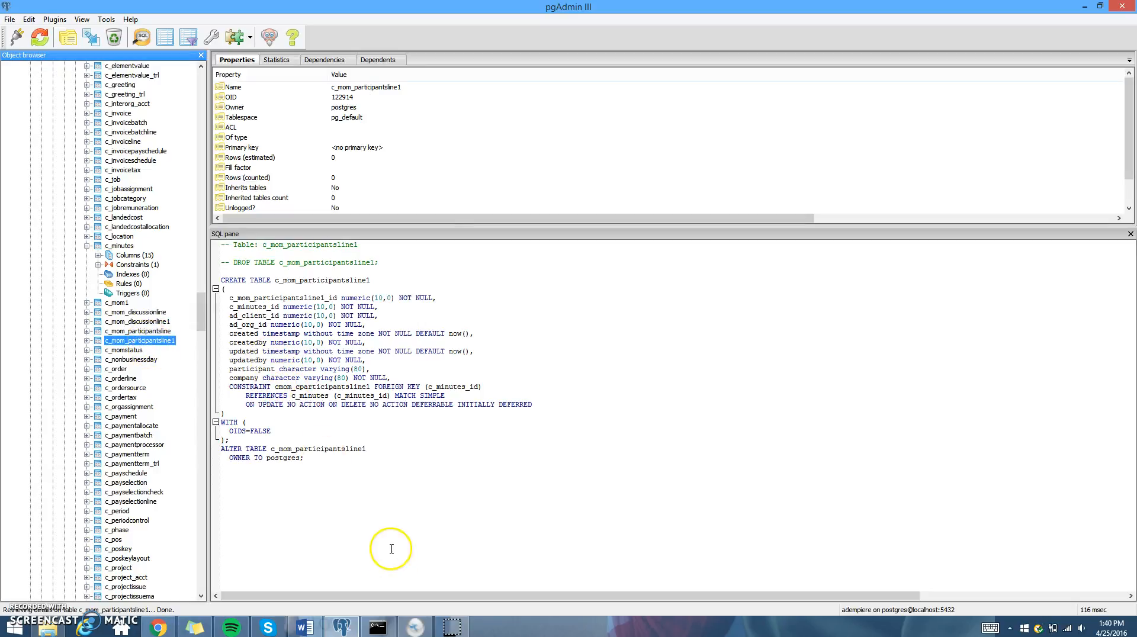
Step: Switch to ADempiere and log in as System with the System Administrator role
{"action": "left_click", "coordinate": [414, 626]}
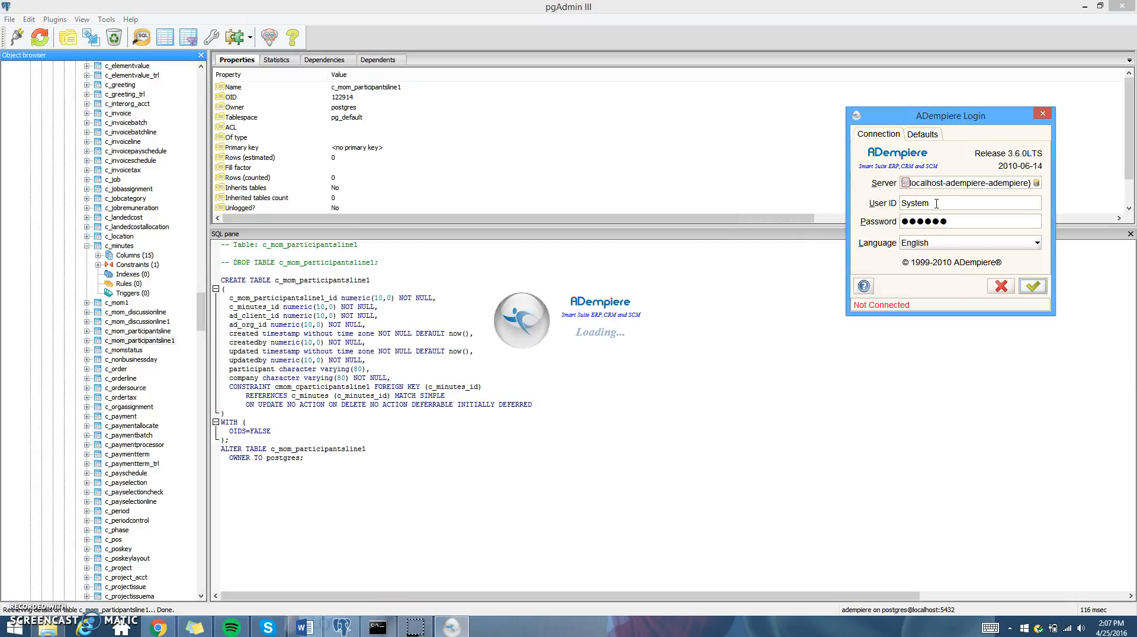
{"action": "left_click", "coordinate": [1033, 286]}
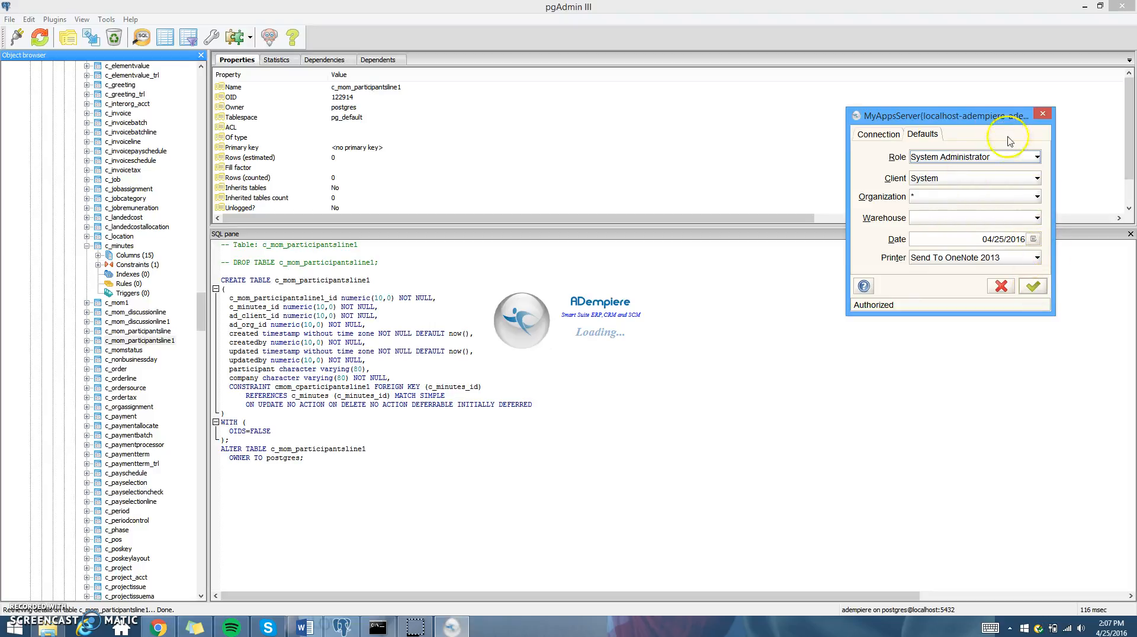
{"action": "left_click", "coordinate": [1034, 287]}
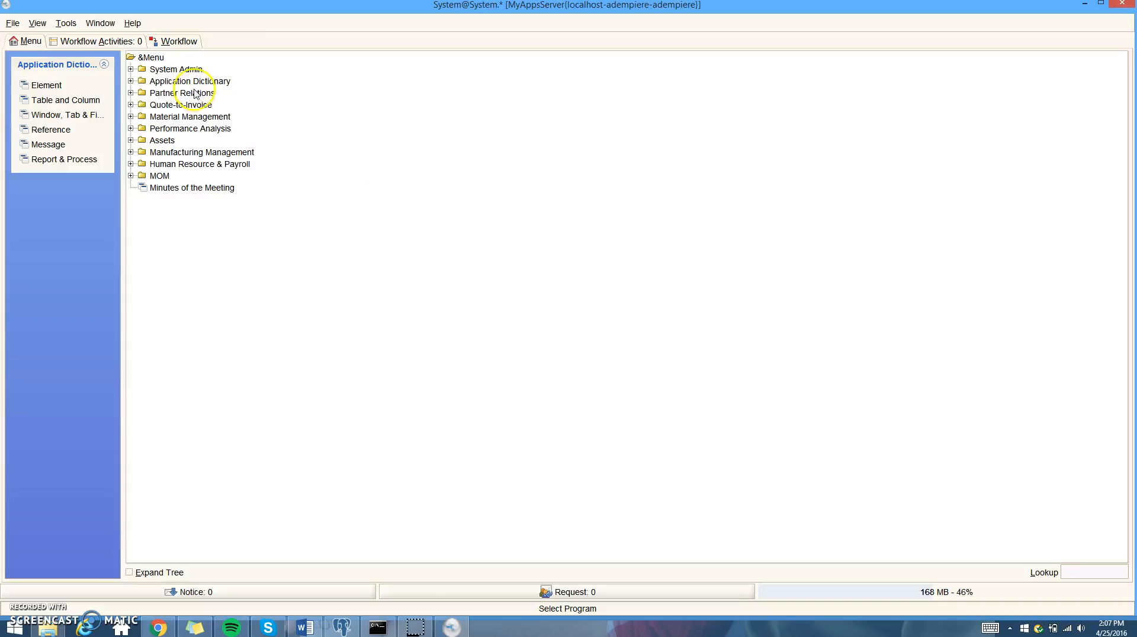
Step: Open Table and Column from the Application Dictionary with a new blank table record
{"action": "double_click", "coordinate": [192, 83]}
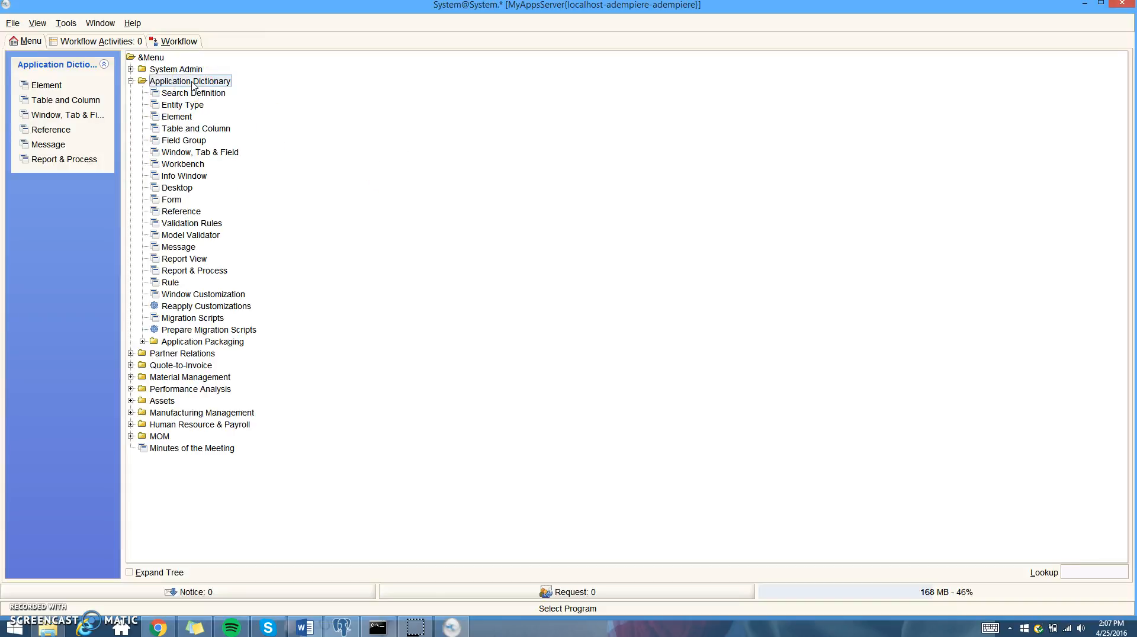
{"action": "double_click", "coordinate": [203, 129]}
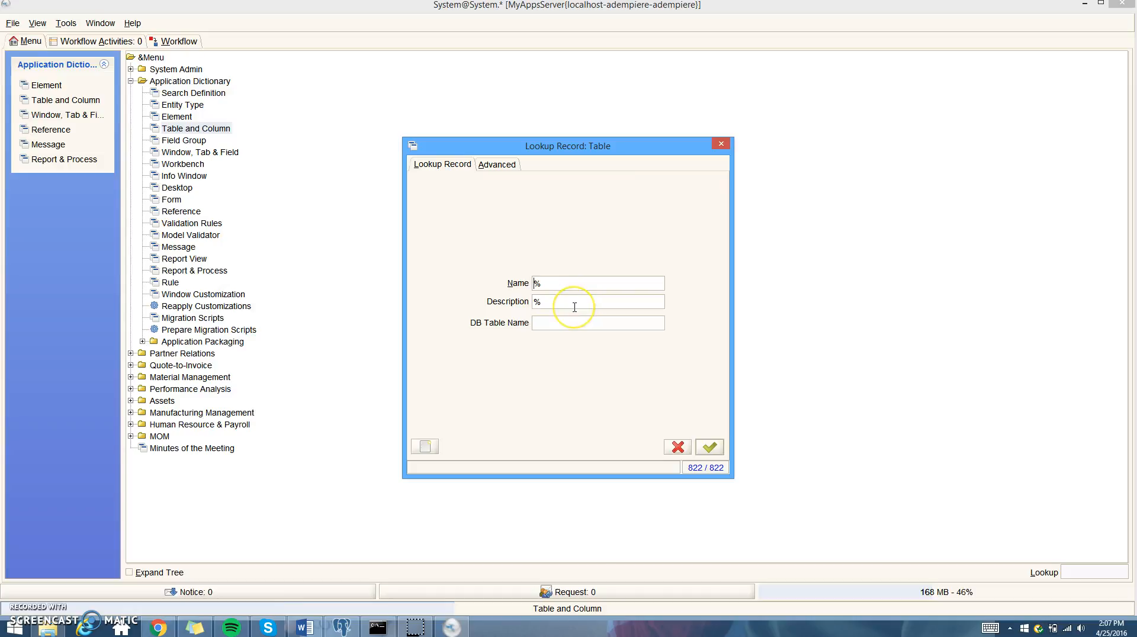
{"action": "left_click", "coordinate": [426, 447]}
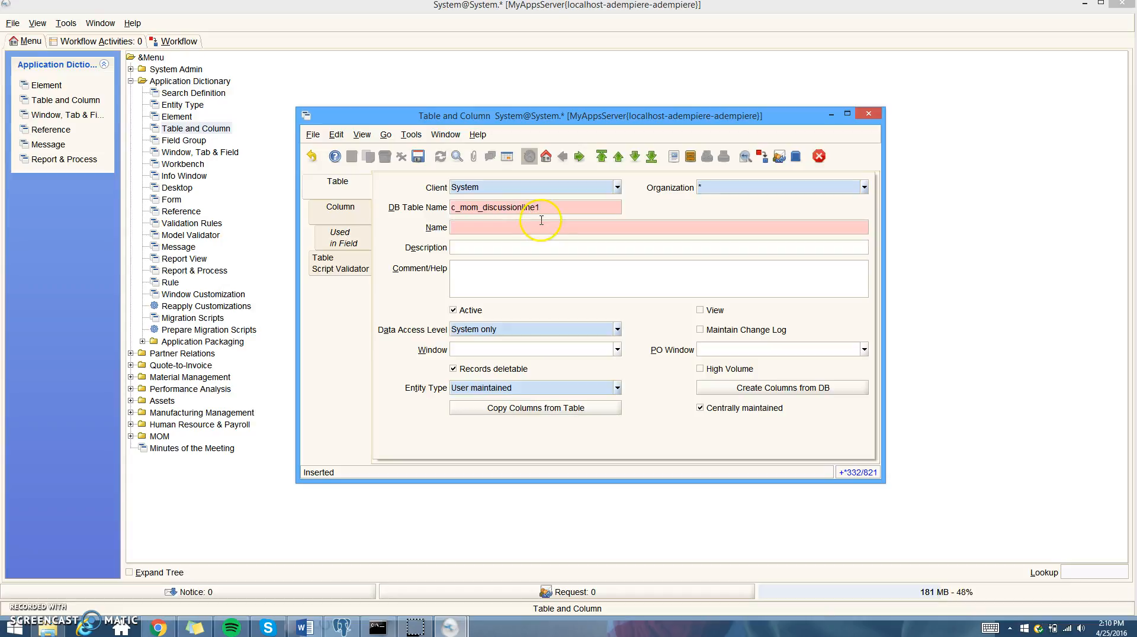
Step: Define the new table record with DB table name c_mom_discussionline1, name MOM Discussionline1 and data access level All
{"action": "left_click", "coordinate": [548, 212]}
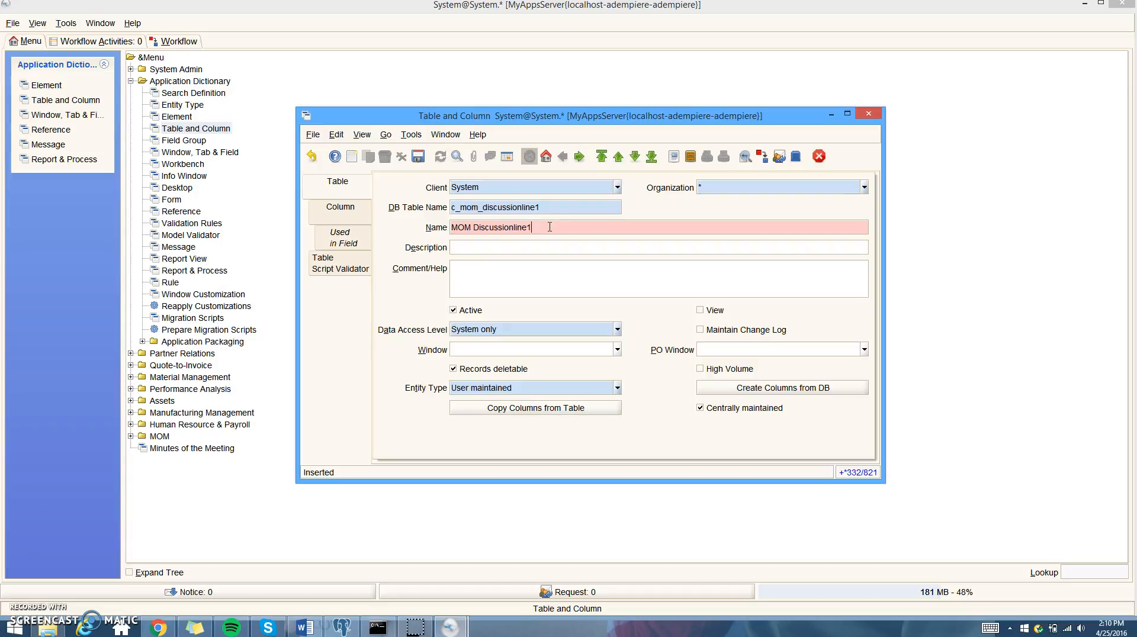
{"action": "left_click", "coordinate": [617, 329]}
{"action": "left_click", "coordinate": [594, 343]}
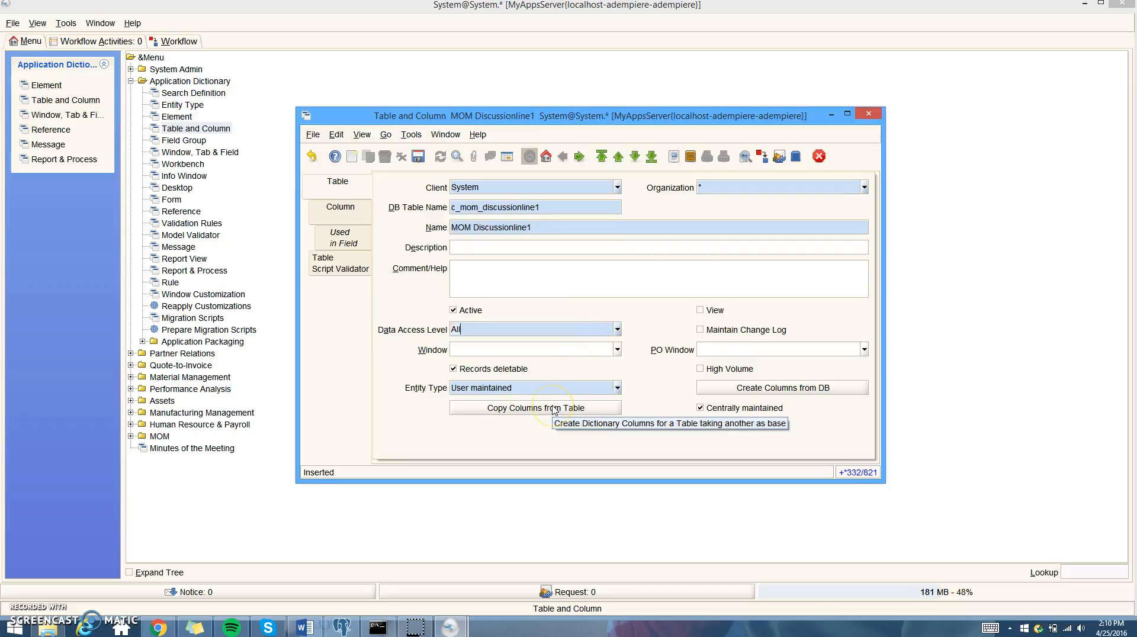
Step: Create the dictionary columns of the c_mom_discussionline1 table from the database and show its column list
{"action": "left_click", "coordinate": [761, 390]}
{"action": "left_click", "coordinate": [747, 354]}
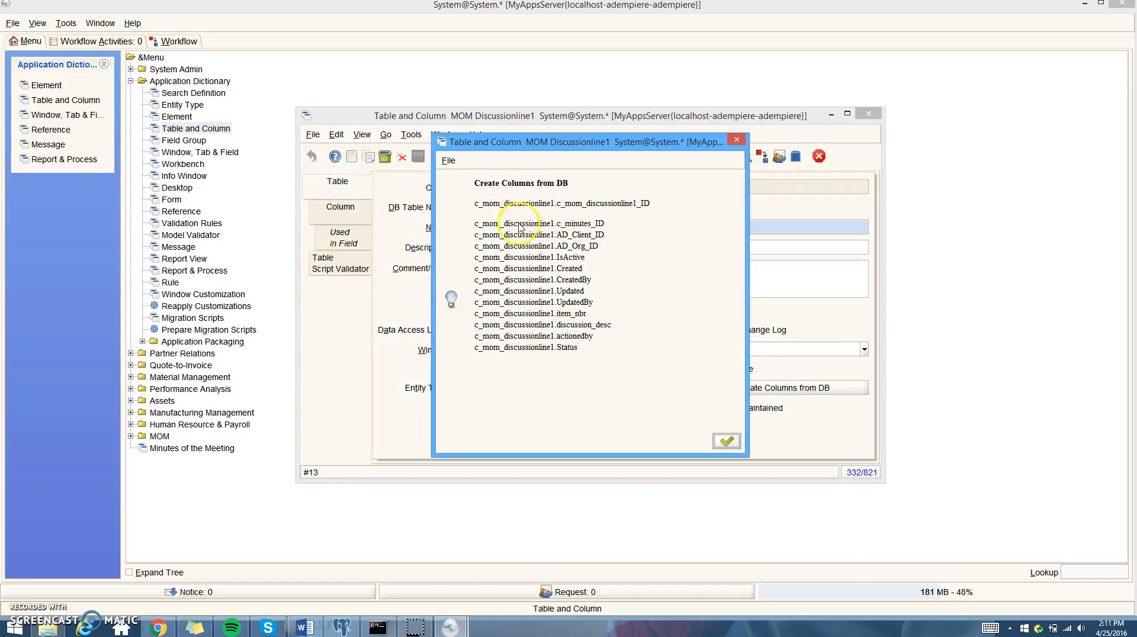
{"action": "left_click", "coordinate": [726, 442]}
{"action": "left_click", "coordinate": [341, 207]}
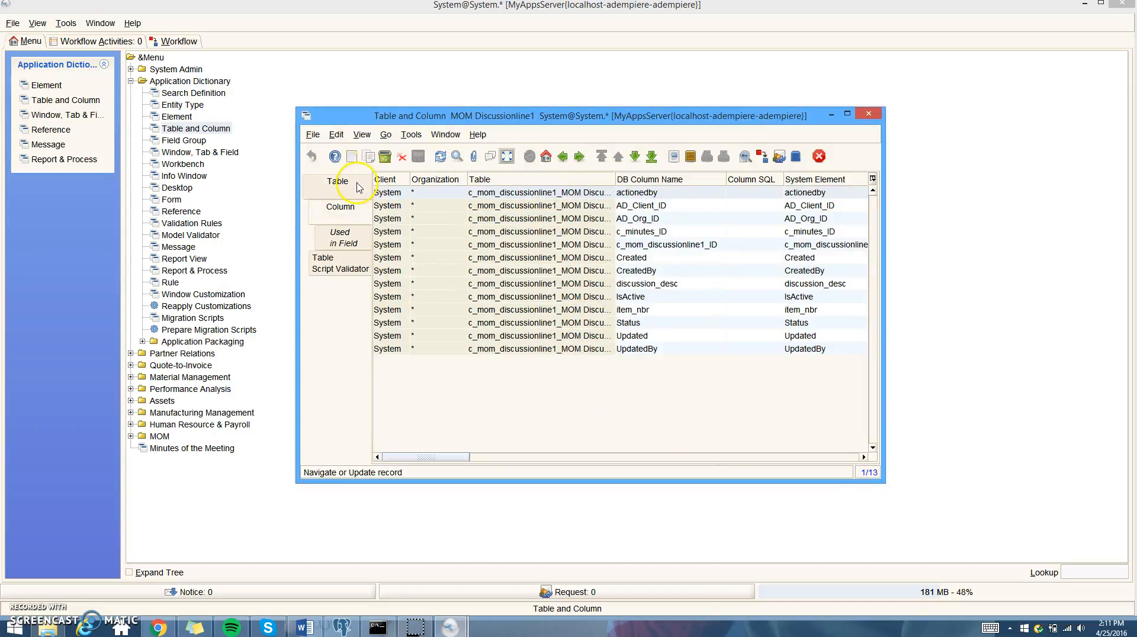
Step: Add another table record with DB table name c_mom_participantsline1, name MOM Participantsline1 and data access level All
{"action": "left_click", "coordinate": [358, 188]}
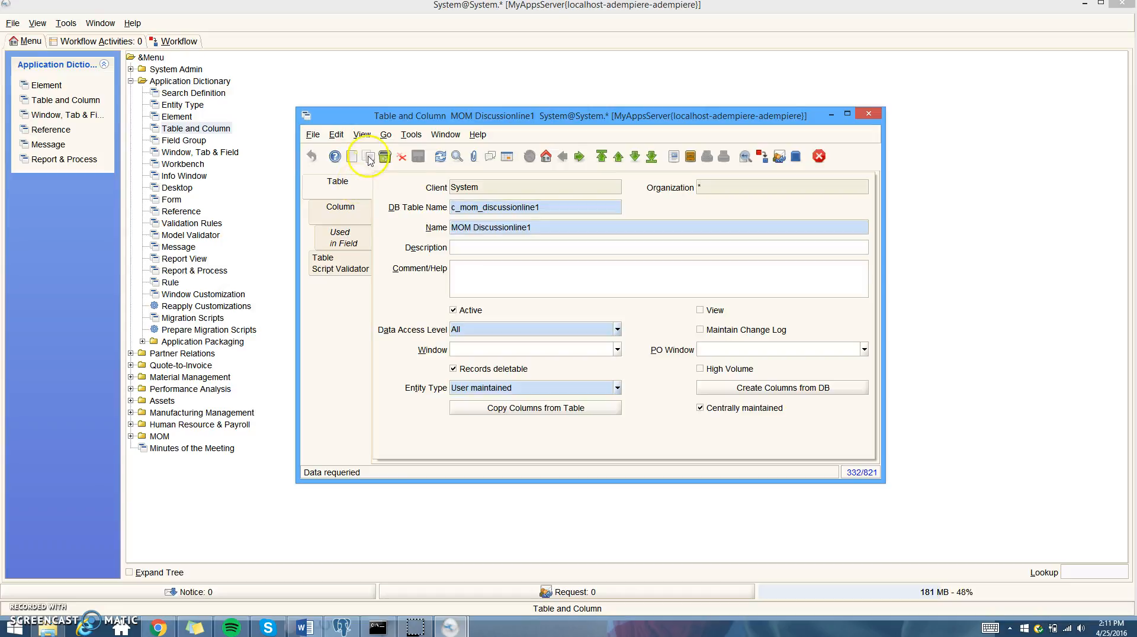
{"action": "left_click", "coordinate": [353, 158]}
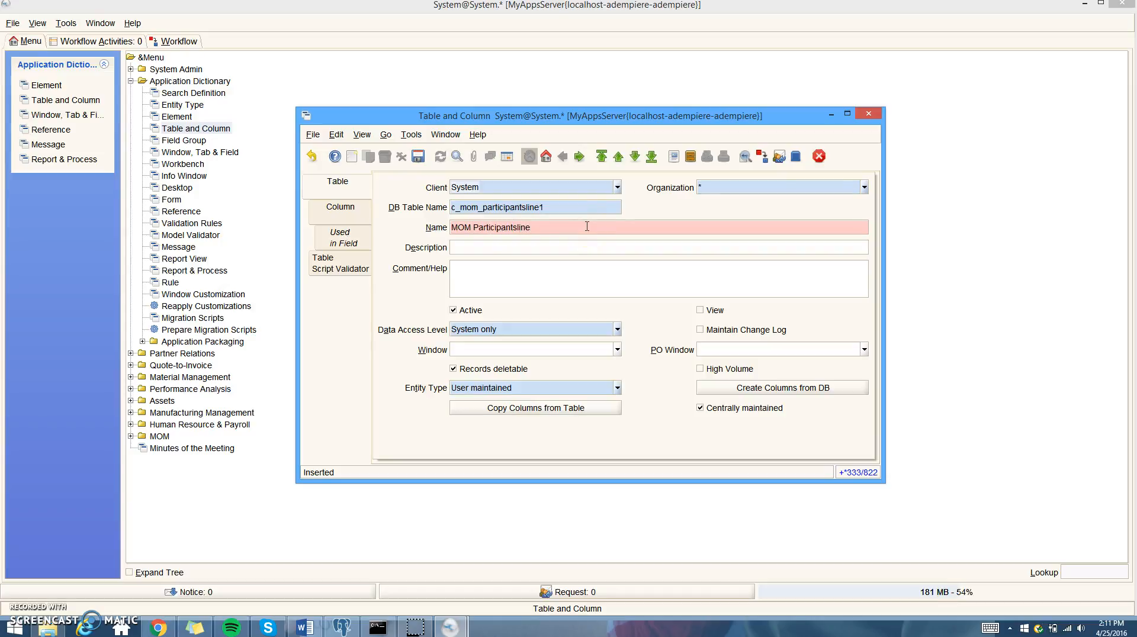
{"action": "left_click", "coordinate": [617, 329]}
{"action": "left_click", "coordinate": [610, 342]}
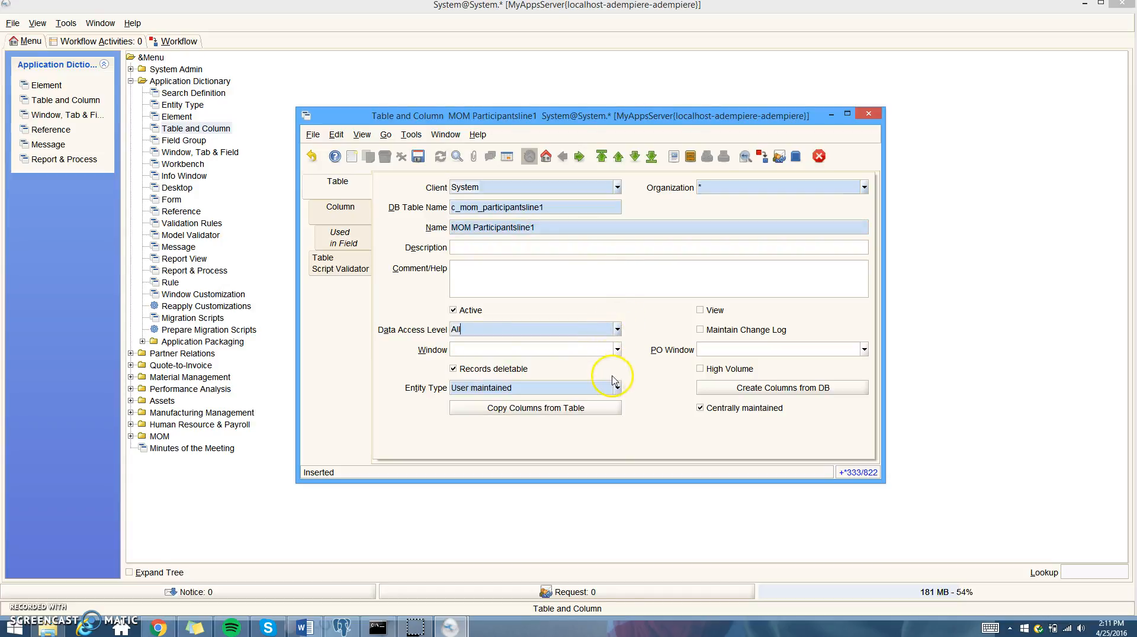
Step: Create the dictionary columns of the c_mom_participantsline1 table from the database
{"action": "left_click", "coordinate": [829, 389]}
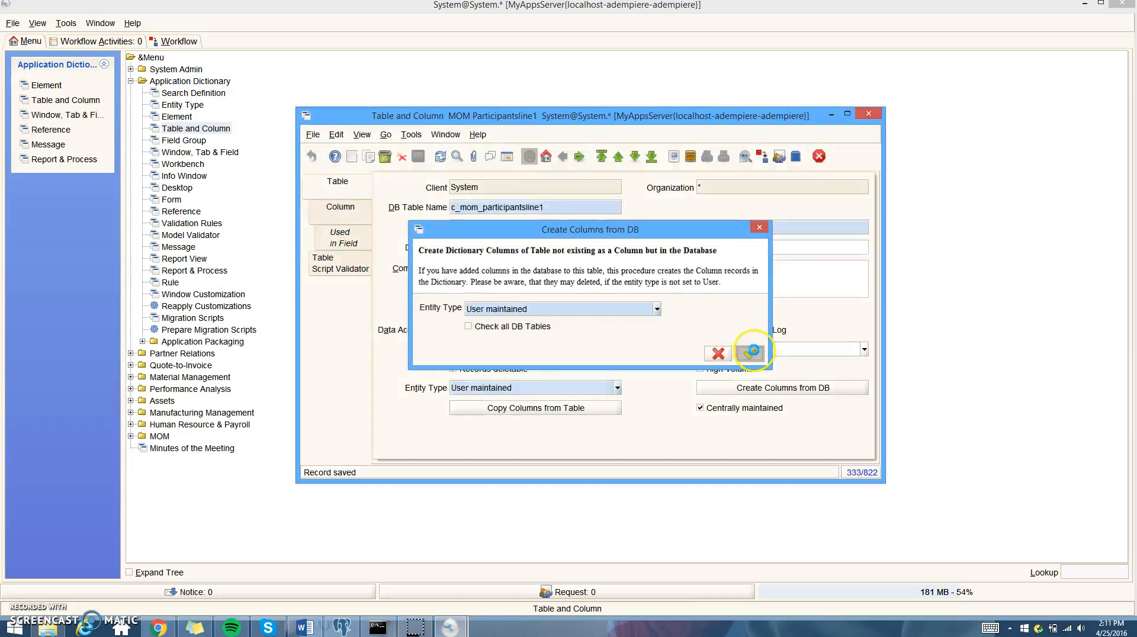
{"action": "left_click", "coordinate": [751, 352]}
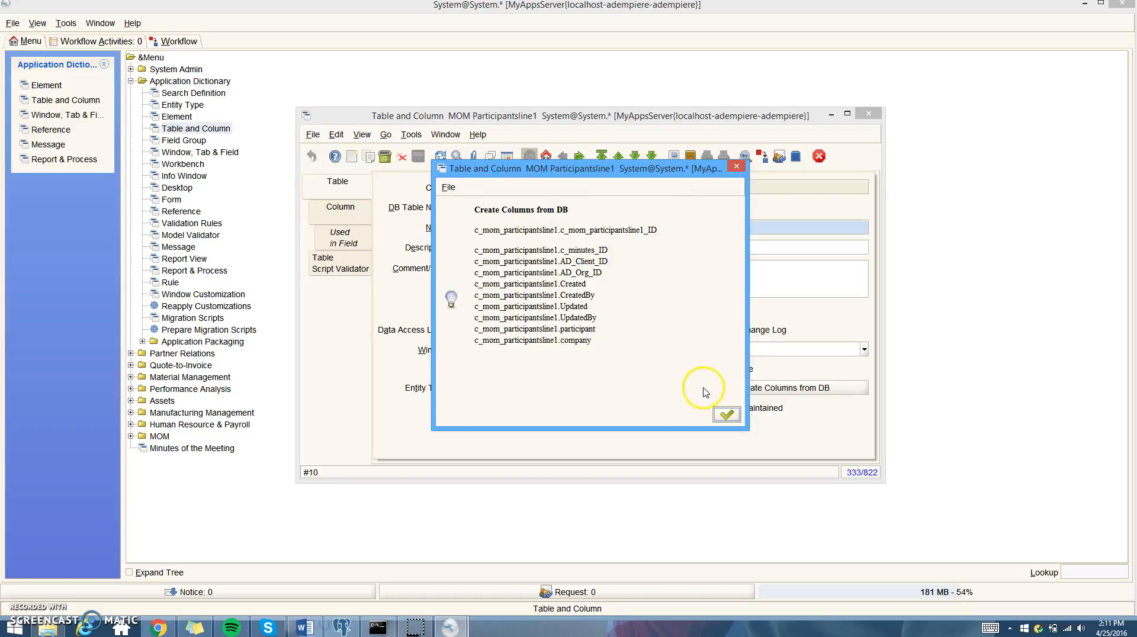
{"action": "left_click", "coordinate": [727, 415]}
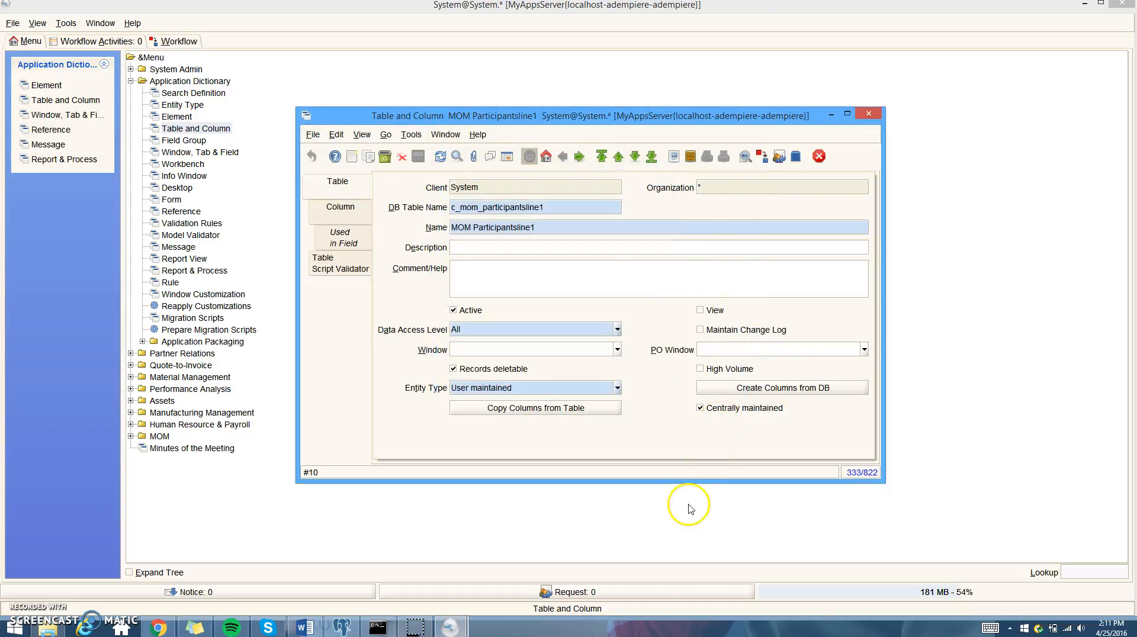
Step: Open the existing c_minutes table record and run Create Columns from DB on it
{"action": "left_click", "coordinate": [508, 157]}
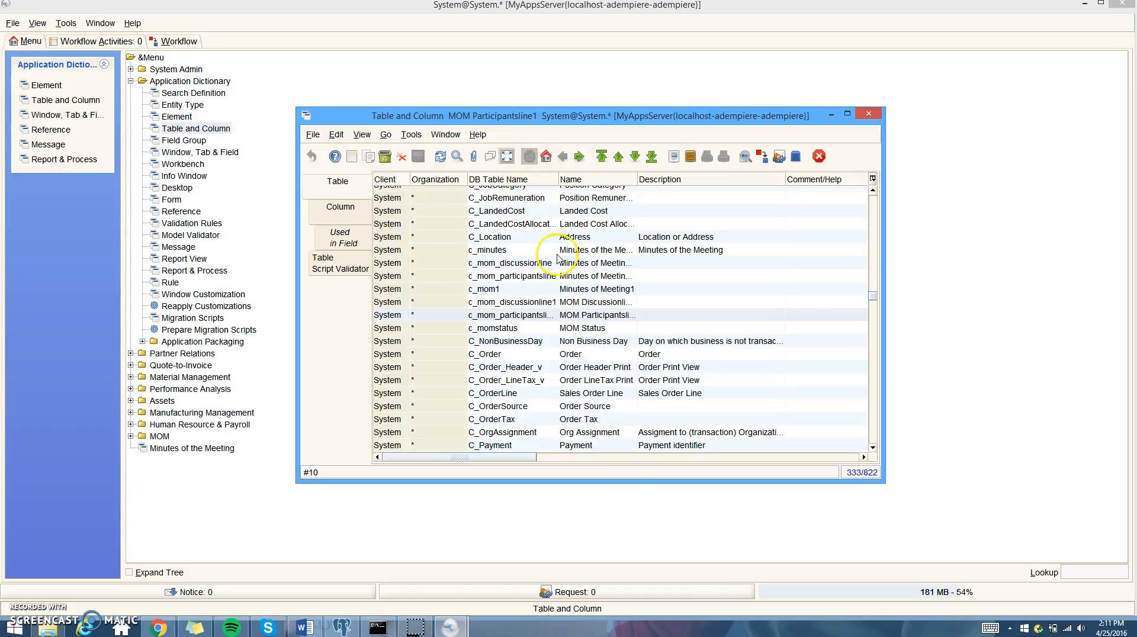
{"action": "left_click", "coordinate": [511, 250]}
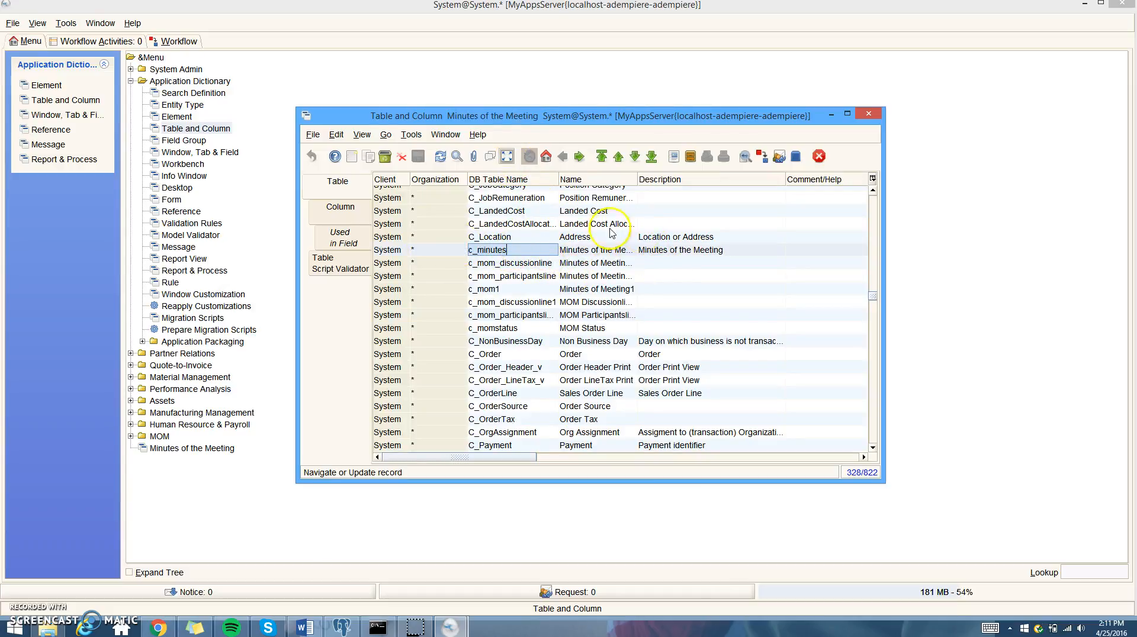
{"action": "left_click", "coordinate": [506, 158]}
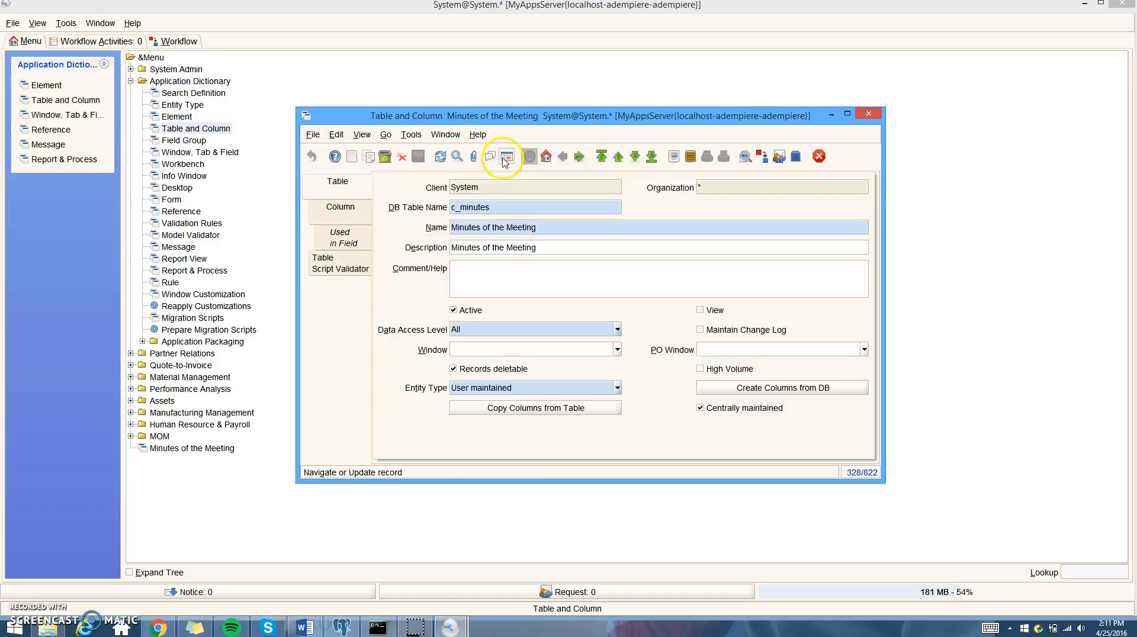
{"action": "left_click", "coordinate": [723, 389]}
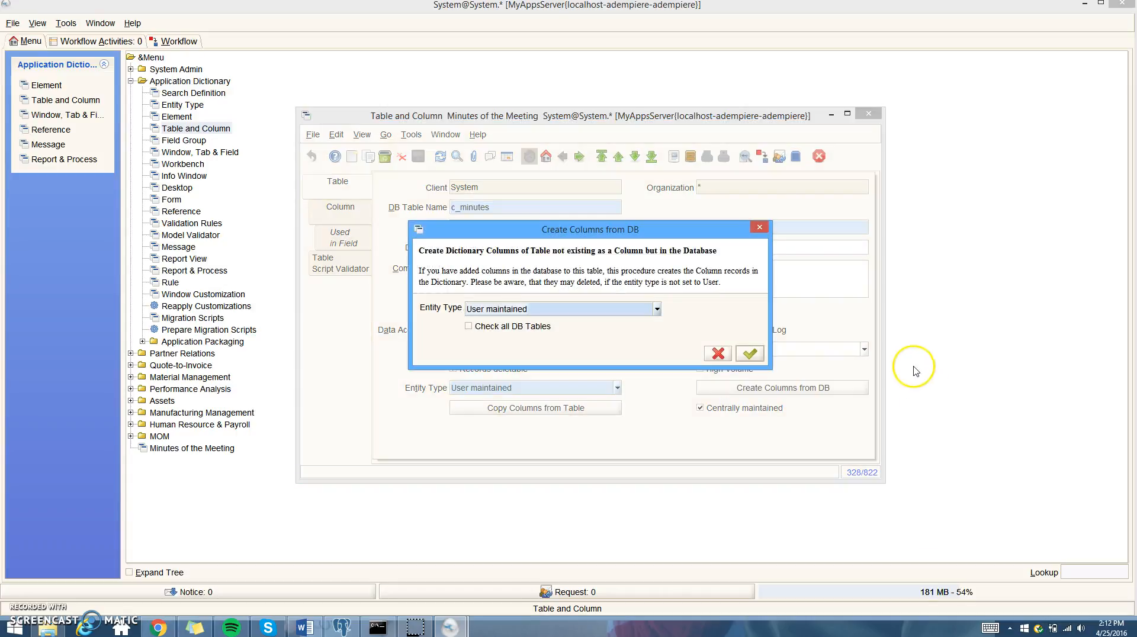
{"action": "left_click", "coordinate": [749, 353]}
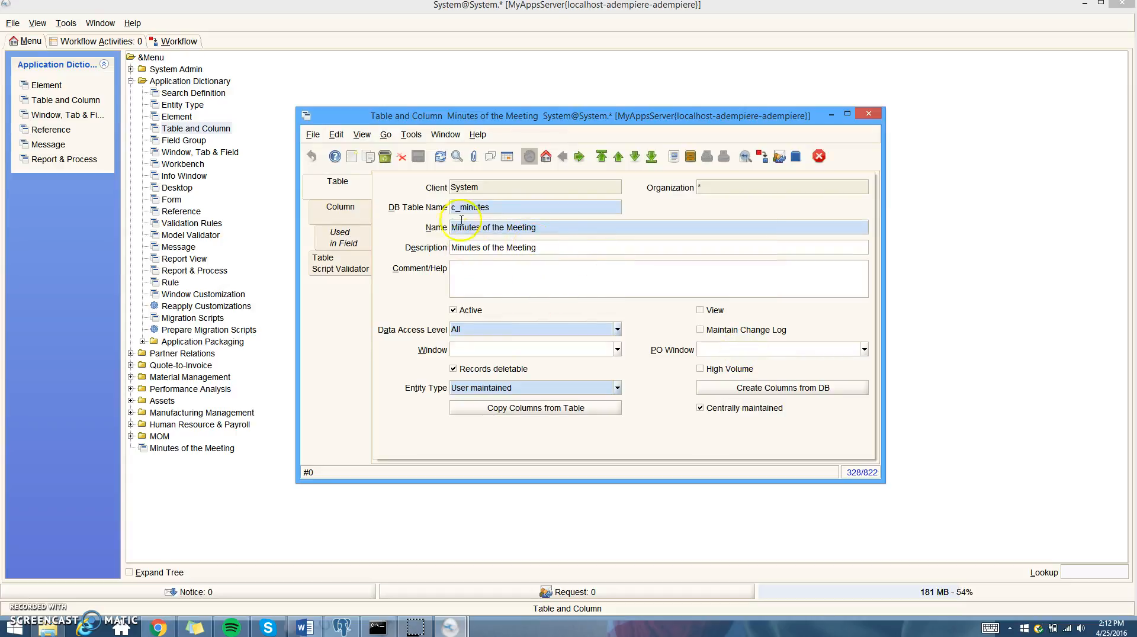
Step: Review the dictionary columns of the c_minutes table and close the Table and Column window
{"action": "left_click", "coordinate": [358, 218]}
{"action": "left_click", "coordinate": [348, 194]}
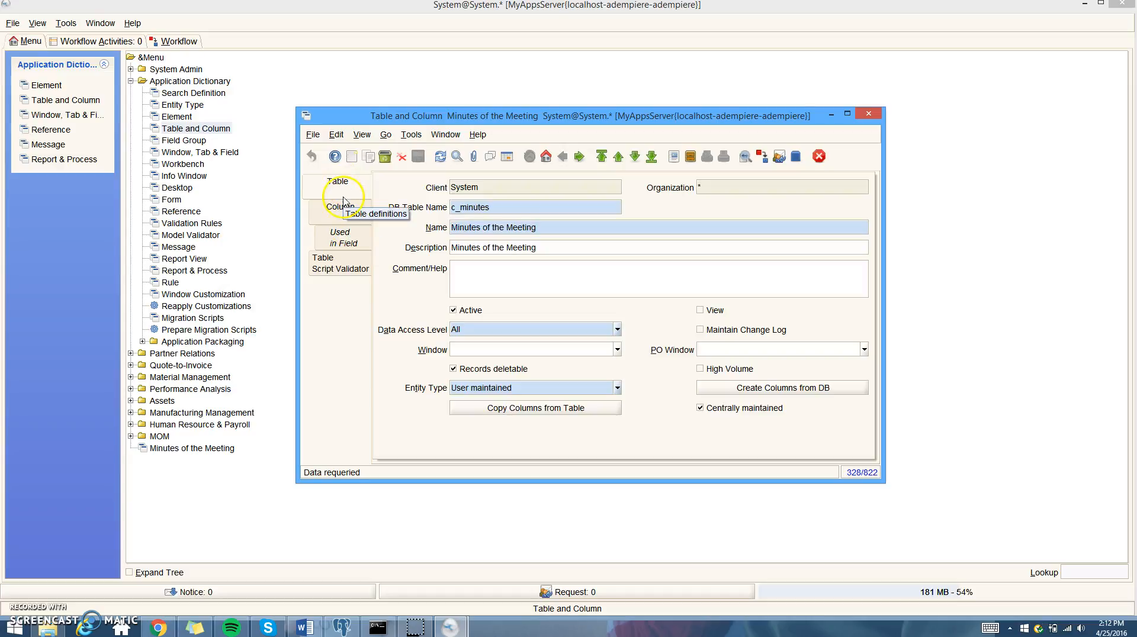
{"action": "left_click", "coordinate": [346, 213]}
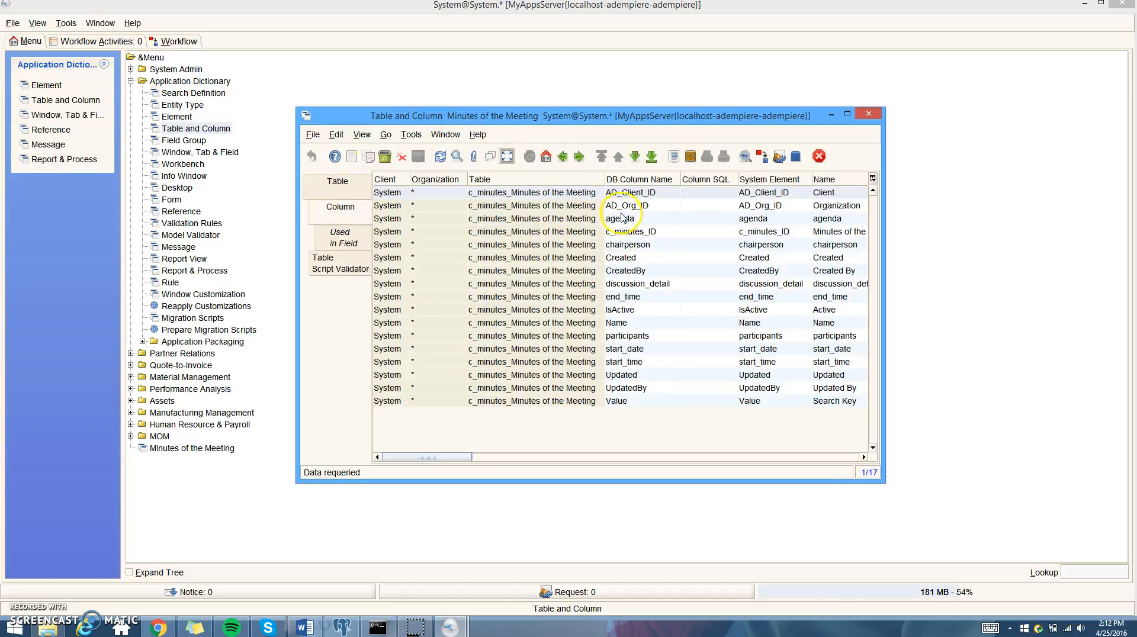
{"action": "left_click", "coordinate": [338, 183]}
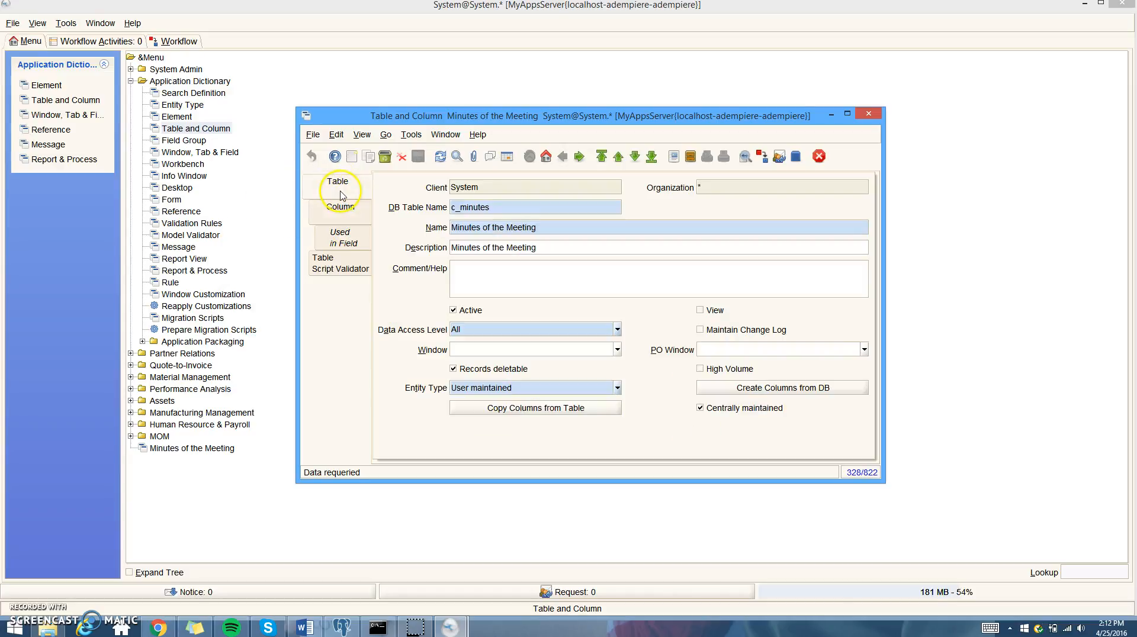
{"action": "left_click", "coordinate": [865, 114]}
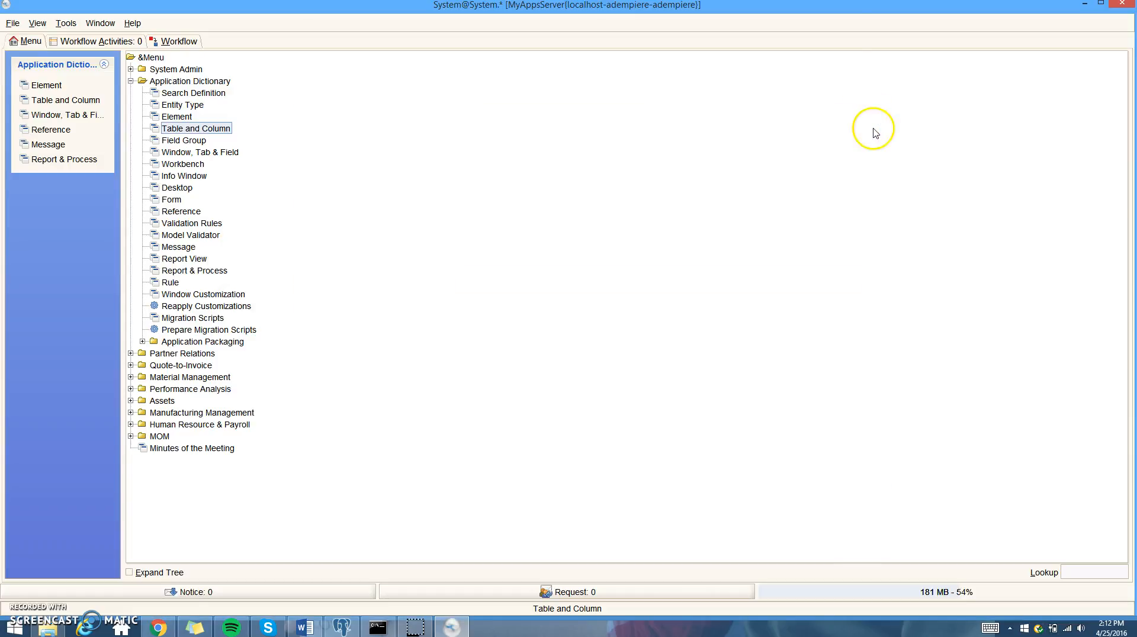
Step: Look up all records in Window, Tab & Field and open the Minutes of the Meeting window record in single-record view
{"action": "left_click", "coordinate": [199, 154]}
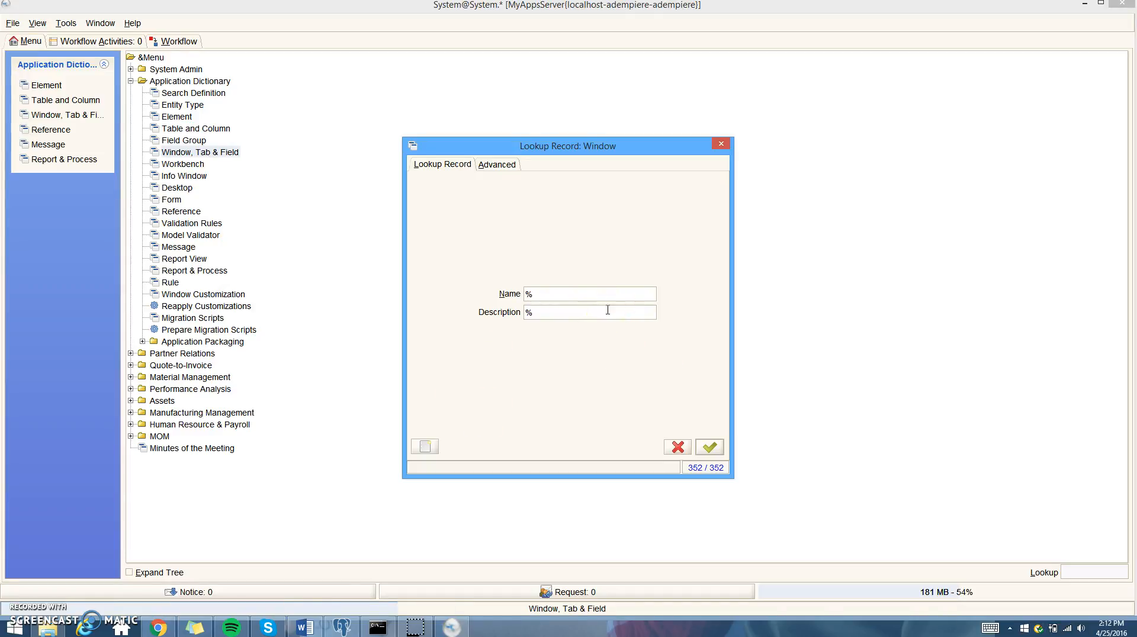
{"action": "left_click", "coordinate": [706, 445]}
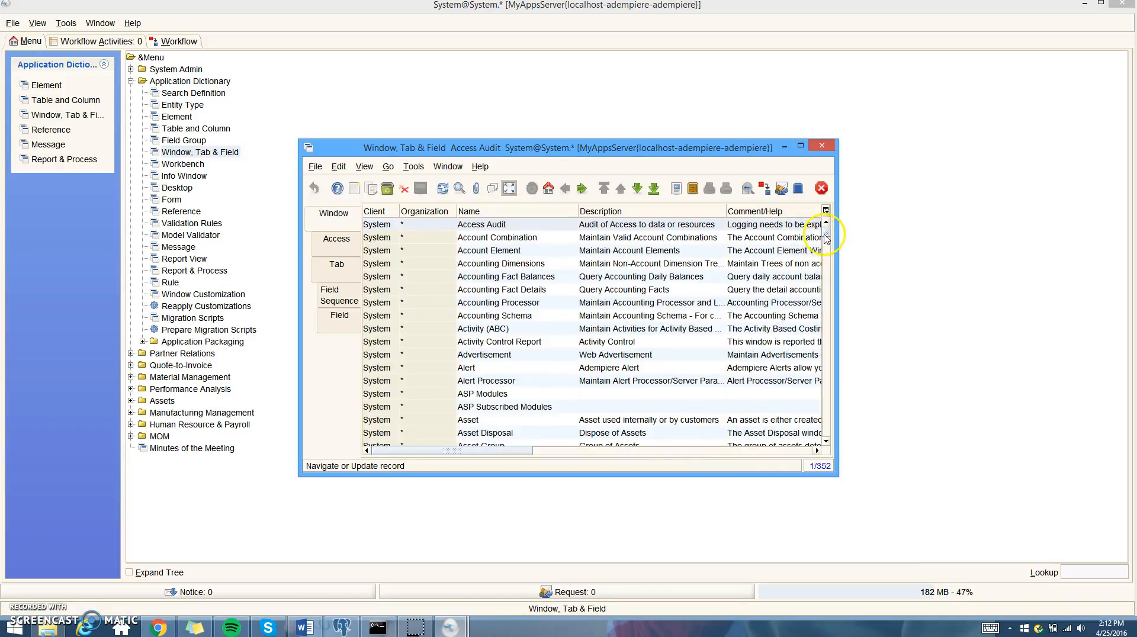
{"action": "left_click_drag", "start_coordinate": [826, 237], "coordinate": [825, 327]}
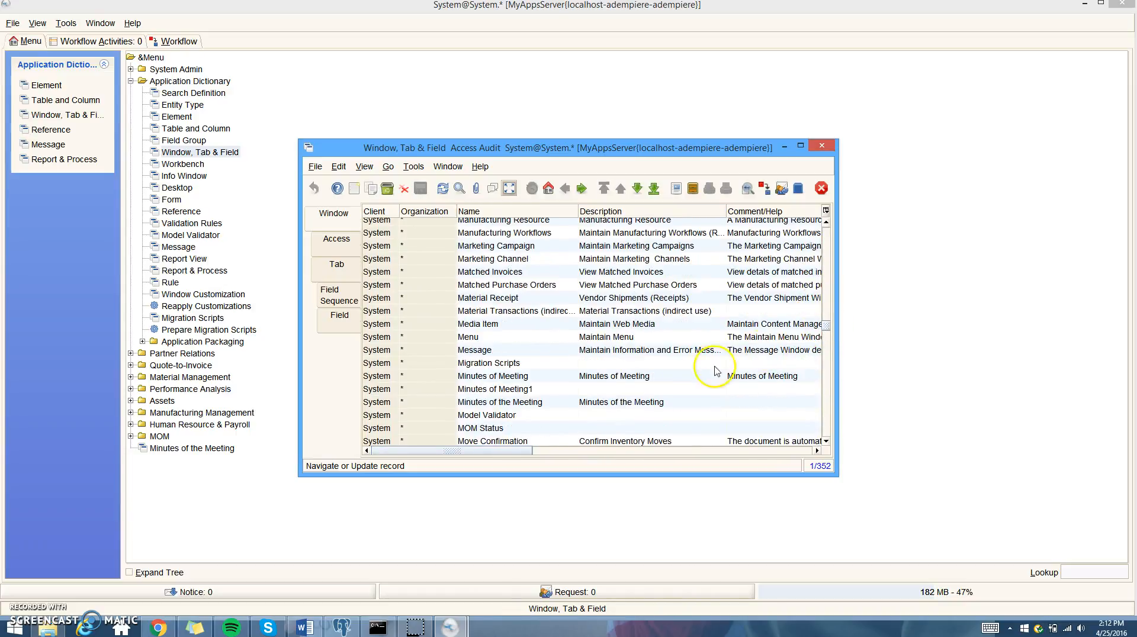
{"action": "left_click", "coordinate": [507, 402]}
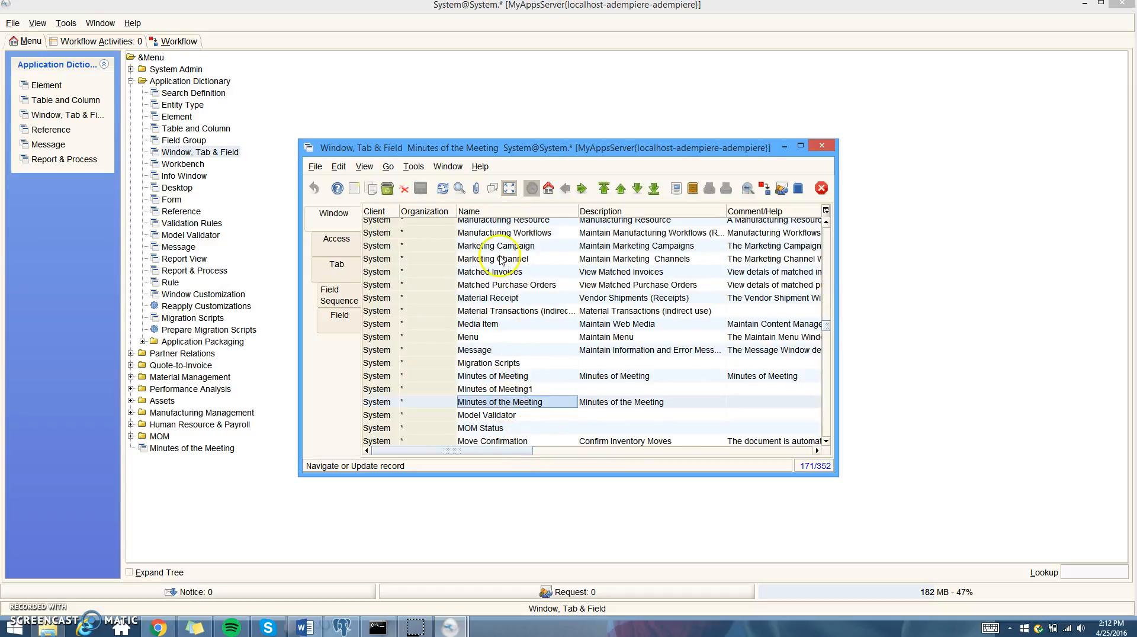
{"action": "left_click", "coordinate": [509, 188]}
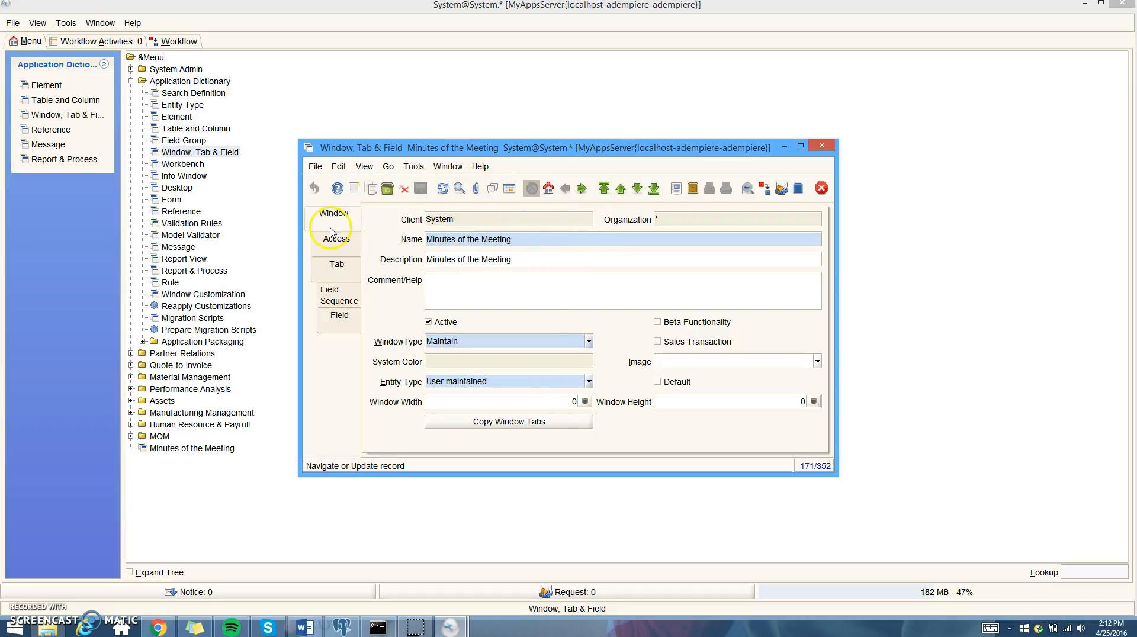
Step: Add a tab named MOM Discusionline1 to the Minutes of the Meeting window, based on table c_mom_discussionline1
{"action": "left_click", "coordinate": [341, 265]}
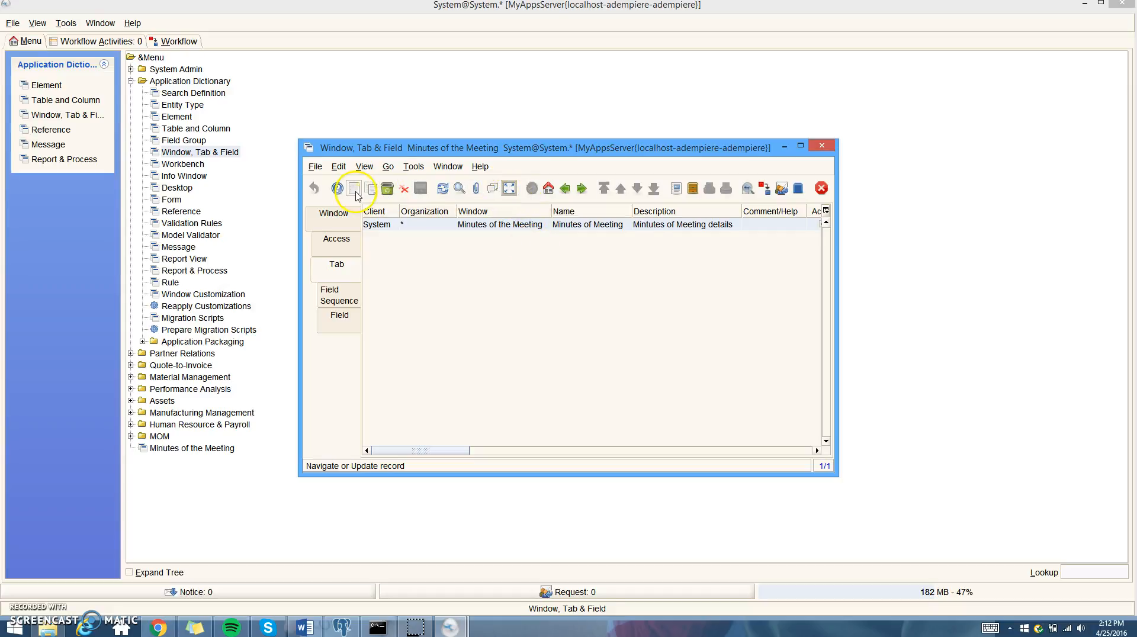
{"action": "left_click", "coordinate": [354, 188]}
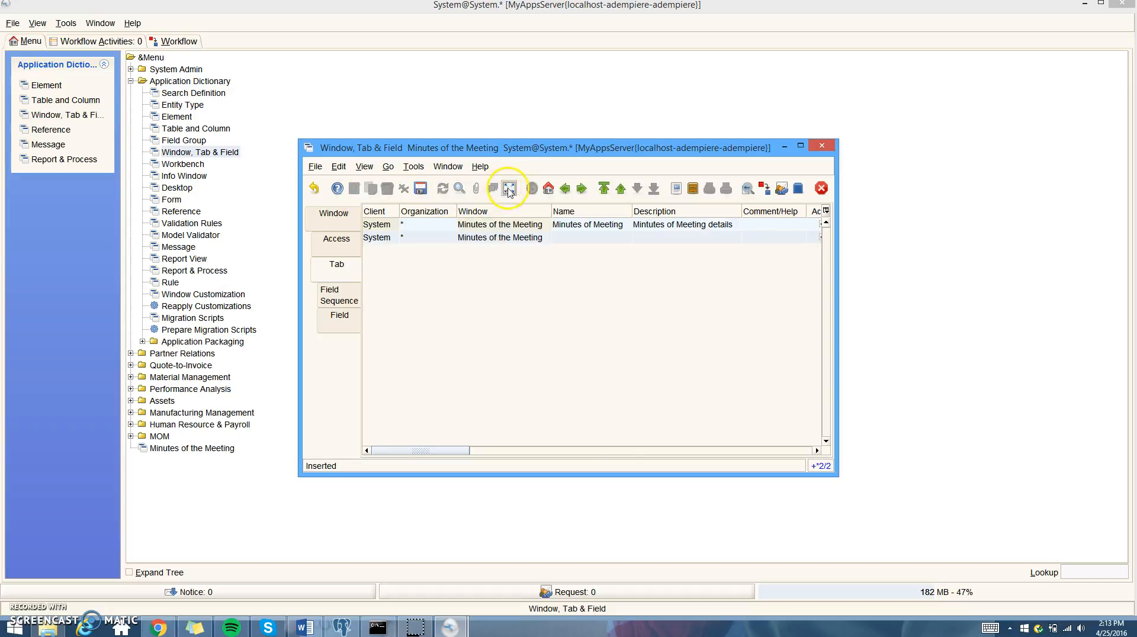
{"action": "left_click", "coordinate": [509, 188]}
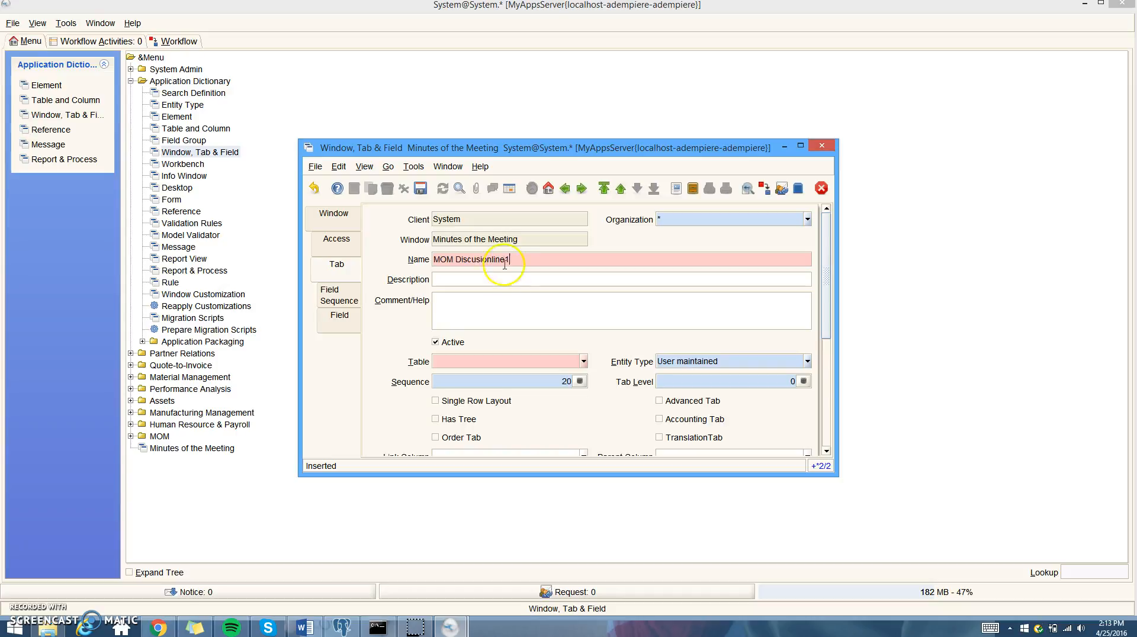
{"action": "left_click", "coordinate": [584, 361]}
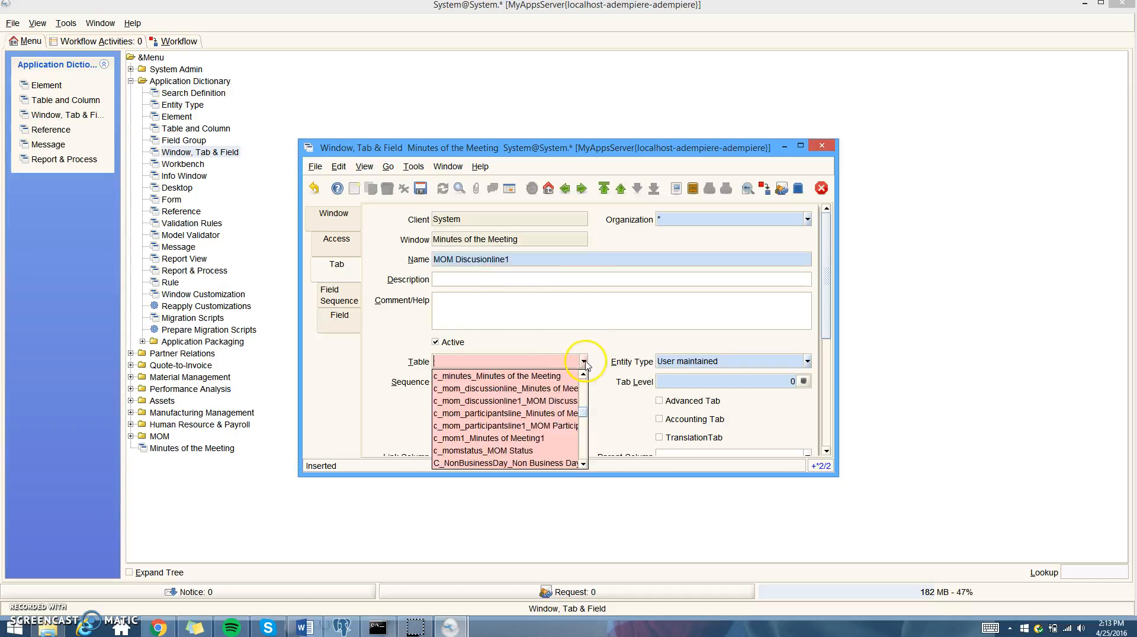
{"action": "left_click", "coordinate": [538, 401]}
Step: Run Create Fields on the MOM Discusionline1 tab to generate its fields from the table columns
{"action": "scroll", "coordinate": [637, 406], "scroll_direction": "down", "scroll_amount": 1}
{"action": "scroll", "coordinate": [637, 407], "scroll_direction": "down", "scroll_amount": 3}
{"action": "left_click_drag", "start_coordinate": [827, 286], "coordinate": [834, 384]}
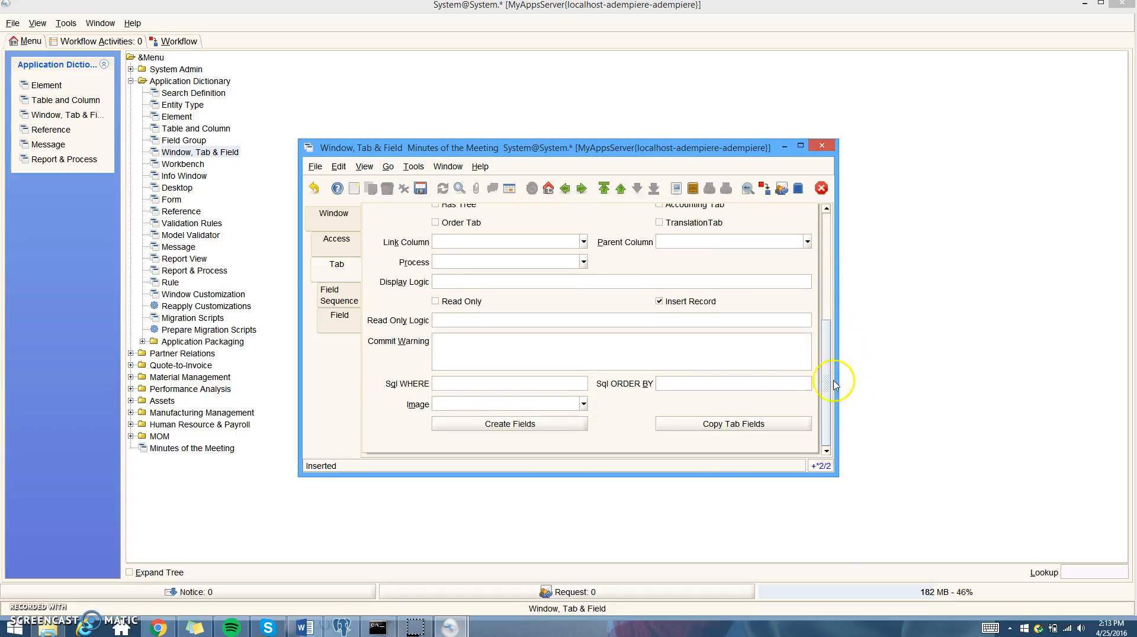
{"action": "left_click", "coordinate": [567, 428]}
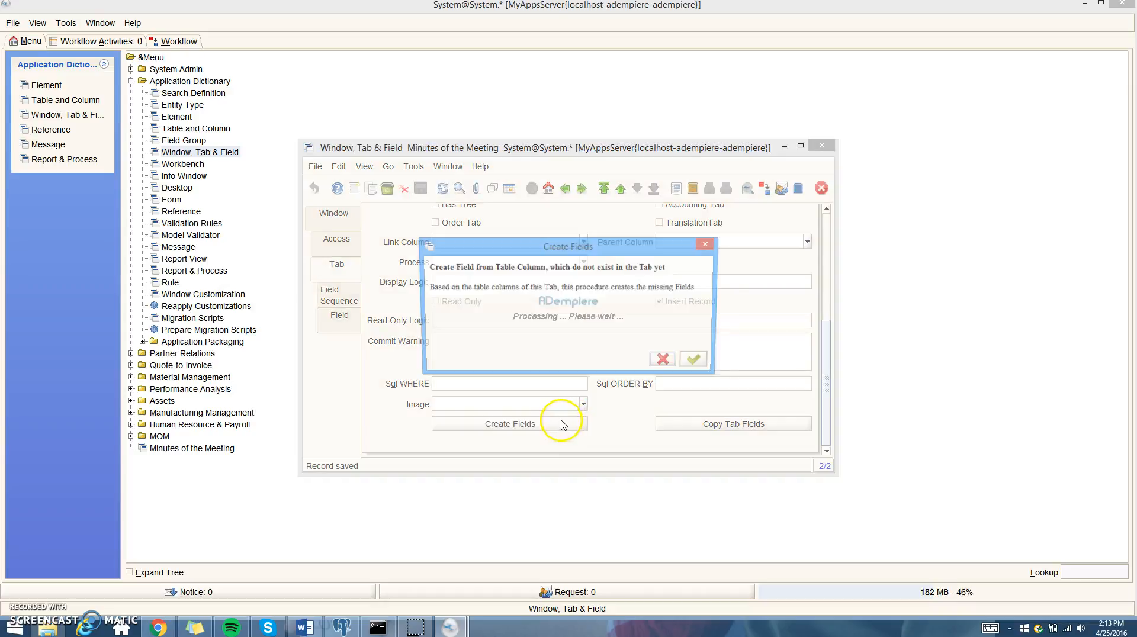
{"action": "left_click", "coordinate": [697, 362]}
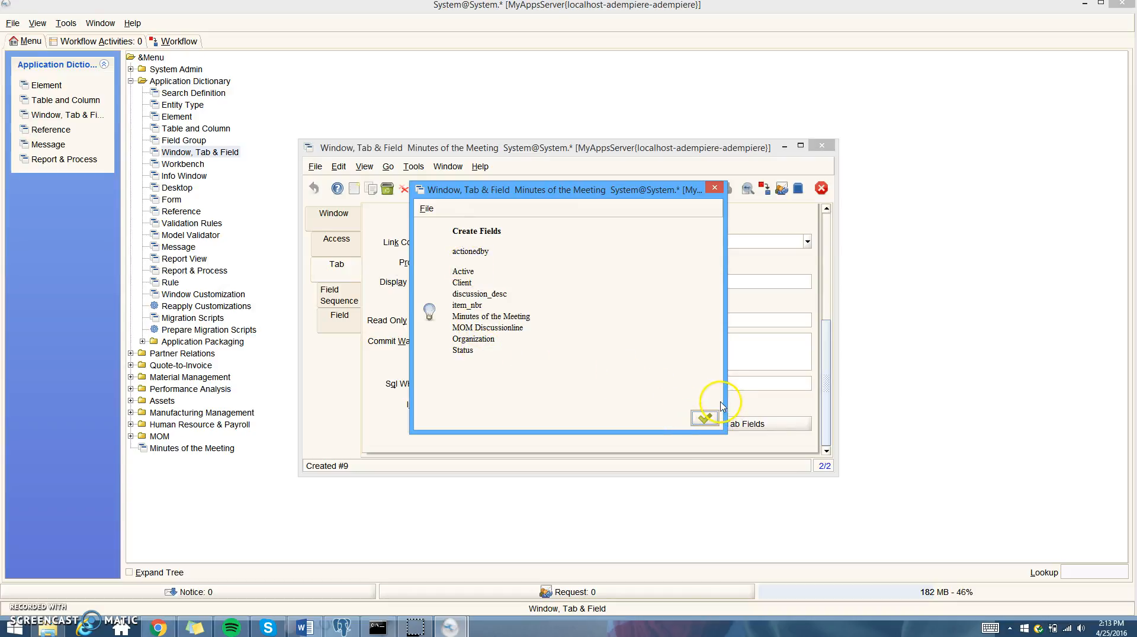
{"action": "left_click", "coordinate": [706, 419]}
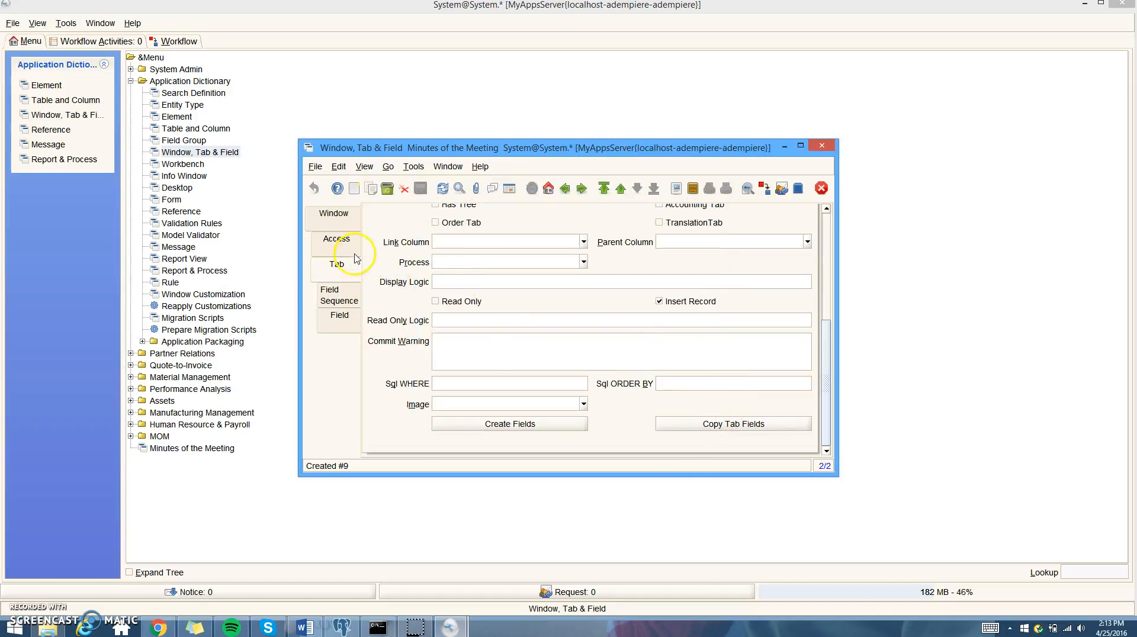
Step: Add another tab named MOM Participantsline1 to the window, based on table c_mom_participantsline1
{"action": "left_click_drag", "start_coordinate": [826, 355], "coordinate": [825, 253]}
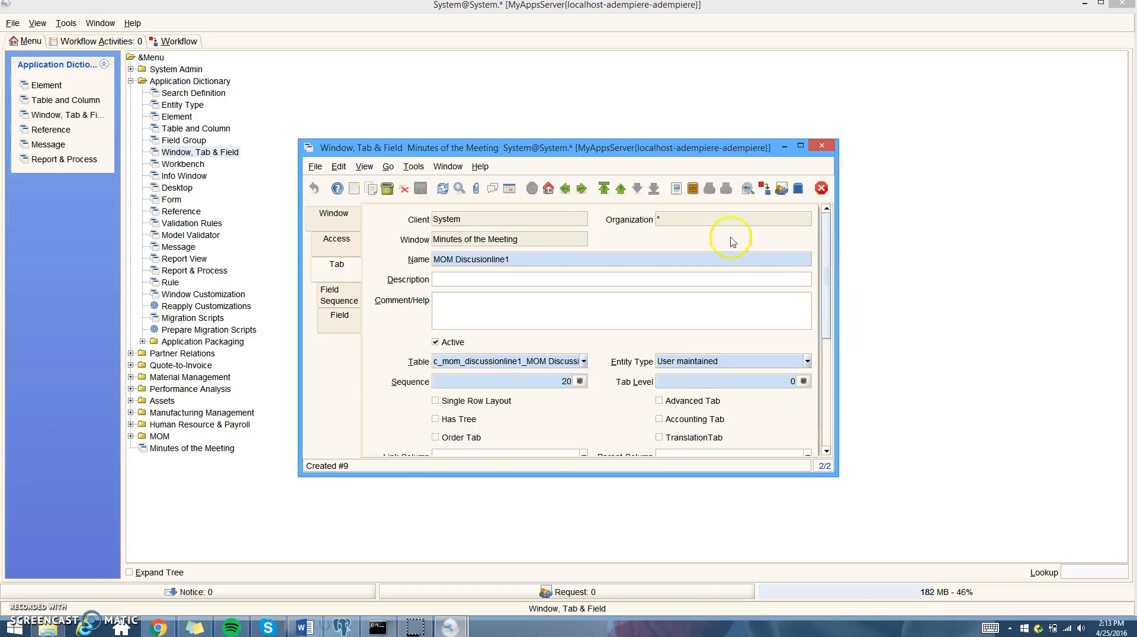
{"action": "left_click", "coordinate": [354, 188]}
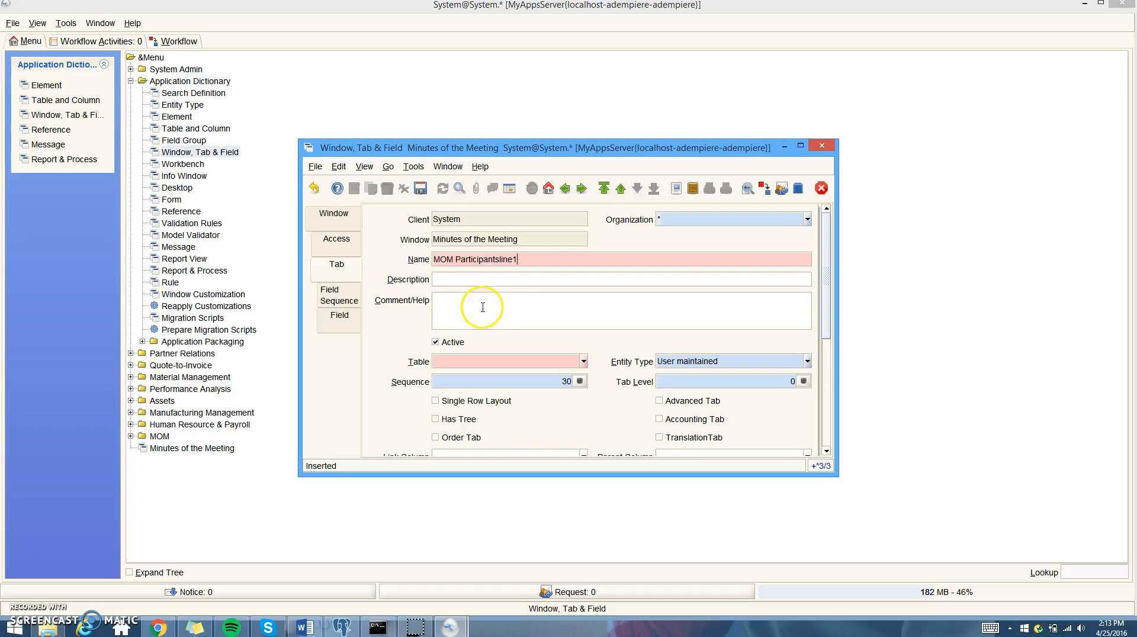
{"action": "left_click", "coordinate": [584, 362]}
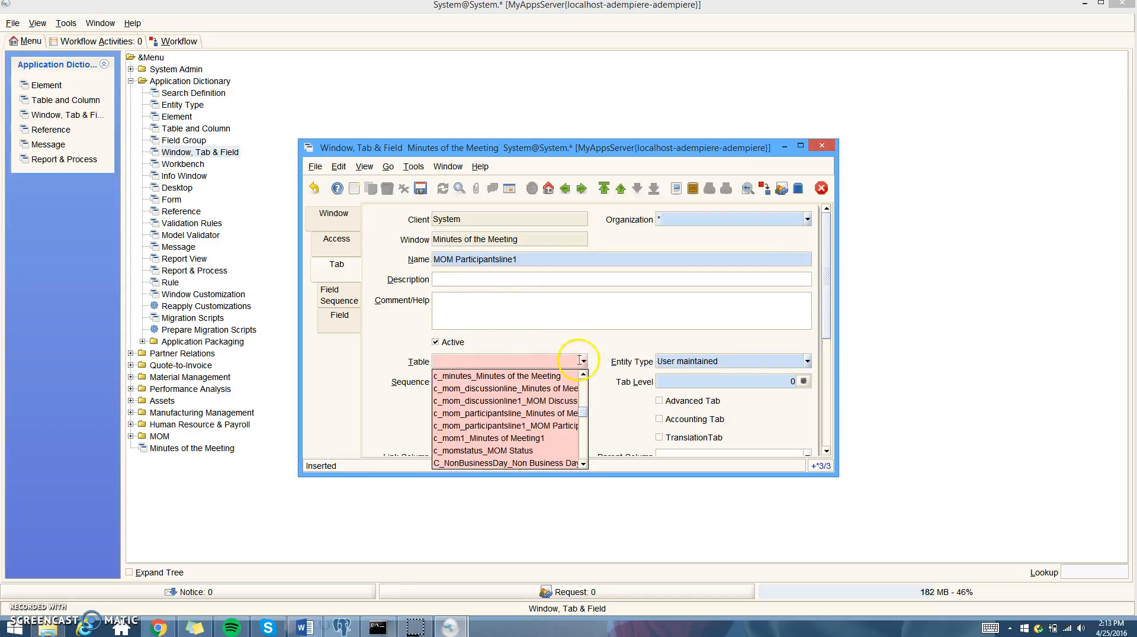
{"action": "left_click", "coordinate": [565, 426]}
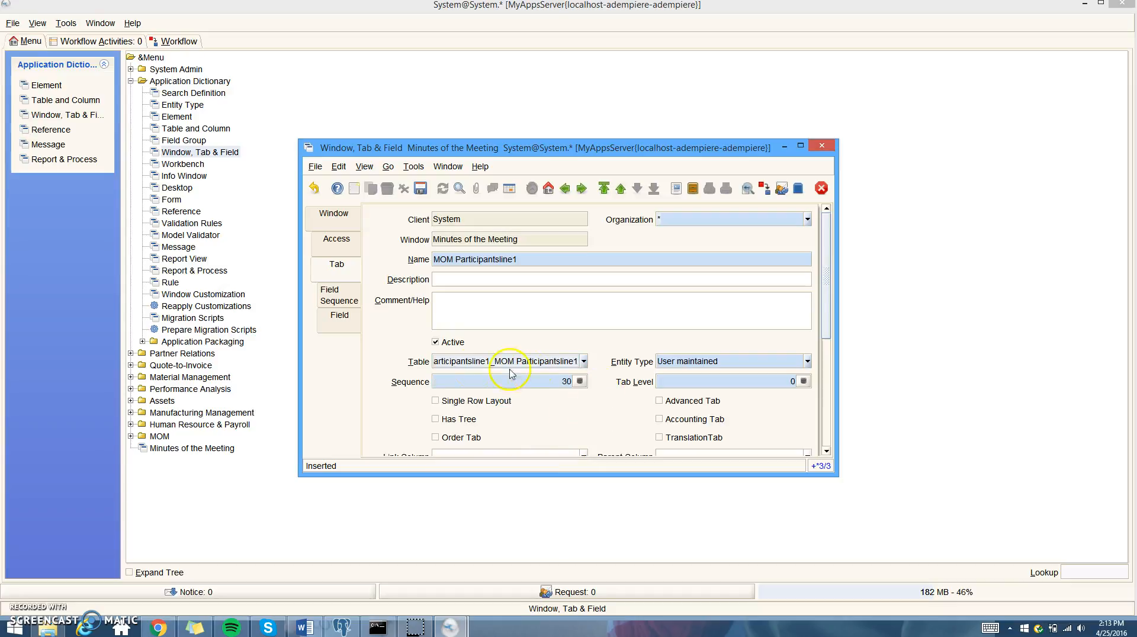
Step: Run Create Fields on the MOM Participantsline1 tab to generate its fields from the table columns
{"action": "left_click_drag", "start_coordinate": [828, 236], "coordinate": [820, 350]}
{"action": "left_click", "coordinate": [580, 425]}
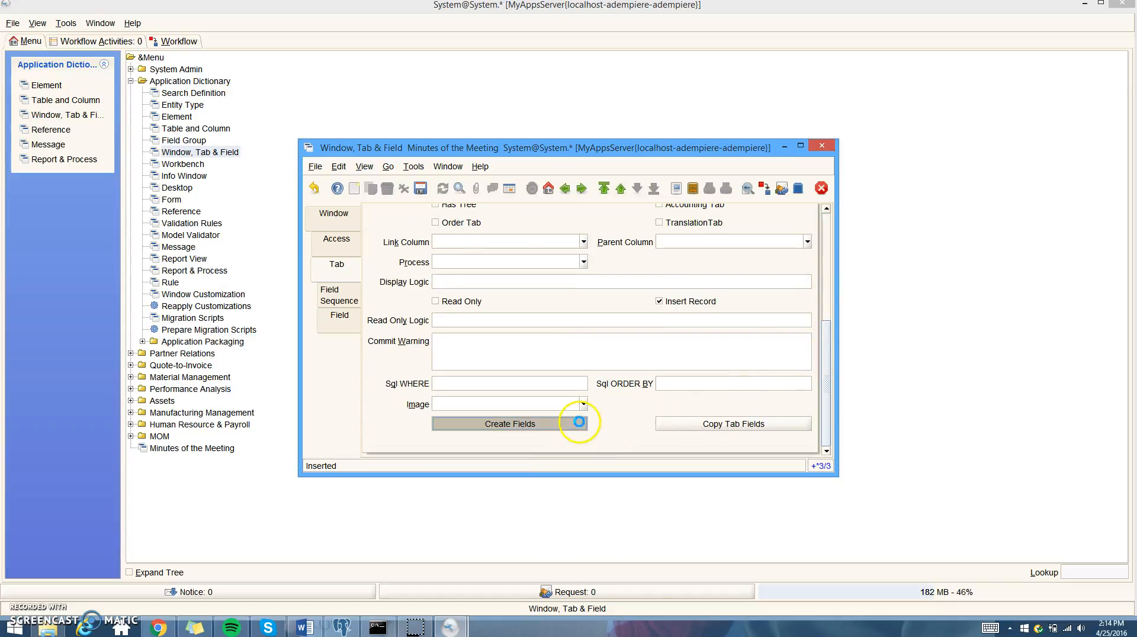
{"action": "left_click", "coordinate": [697, 361]}
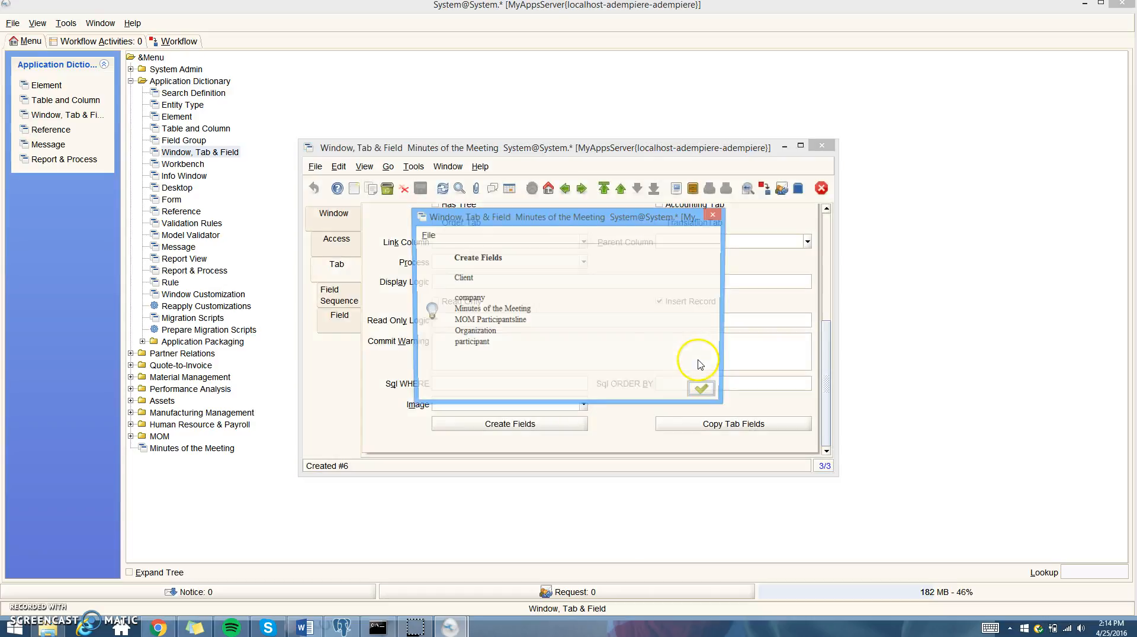
{"action": "left_click", "coordinate": [700, 388]}
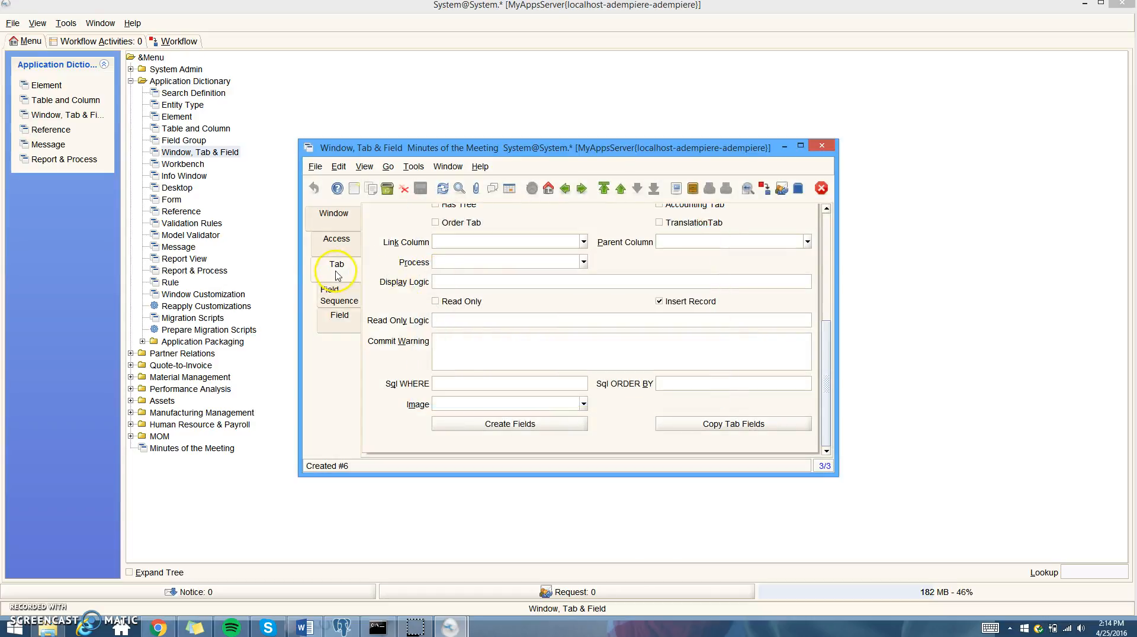
Step: Set the Tab Level of the MOM Discusionline1 tab to 1 and save the record
{"action": "left_click", "coordinate": [509, 188]}
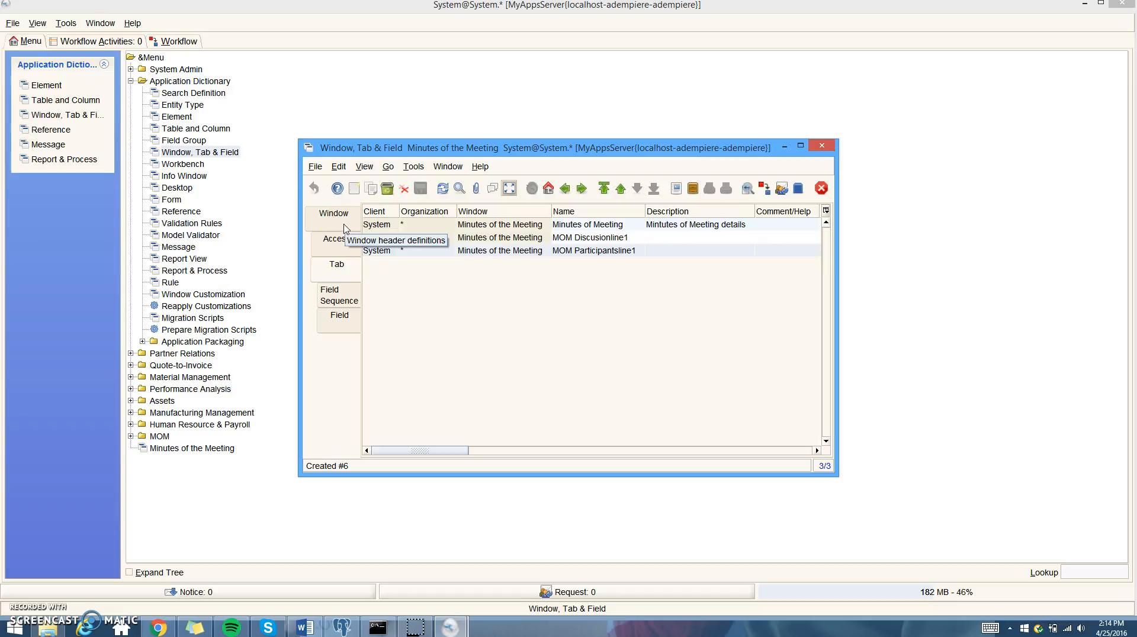
{"action": "left_click", "coordinate": [341, 298]}
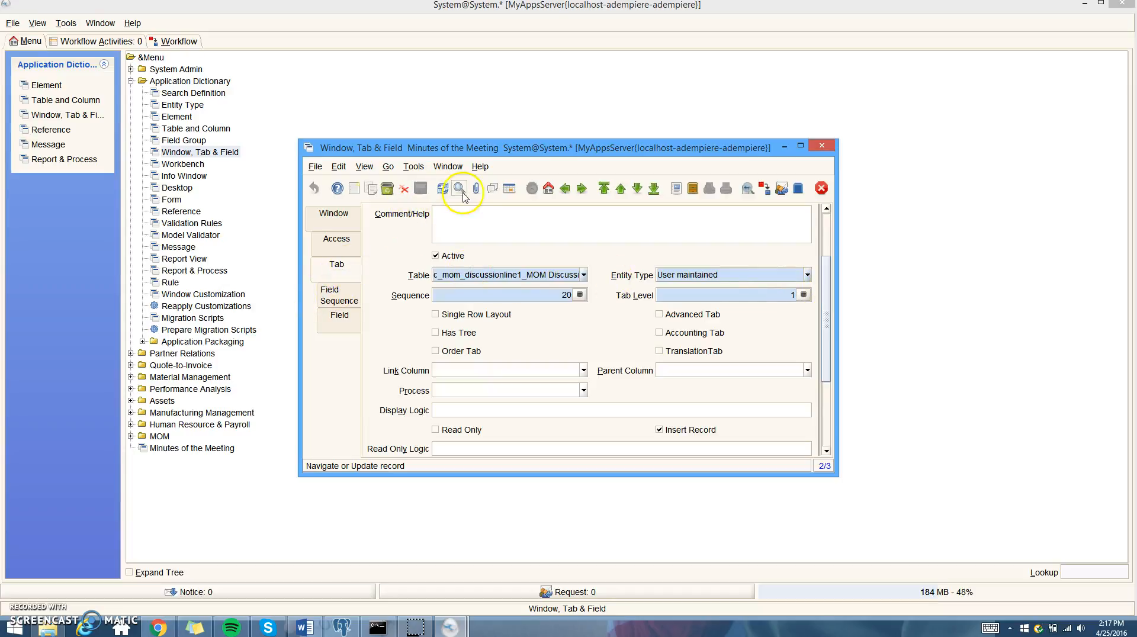
{"action": "left_click", "coordinate": [511, 189]}
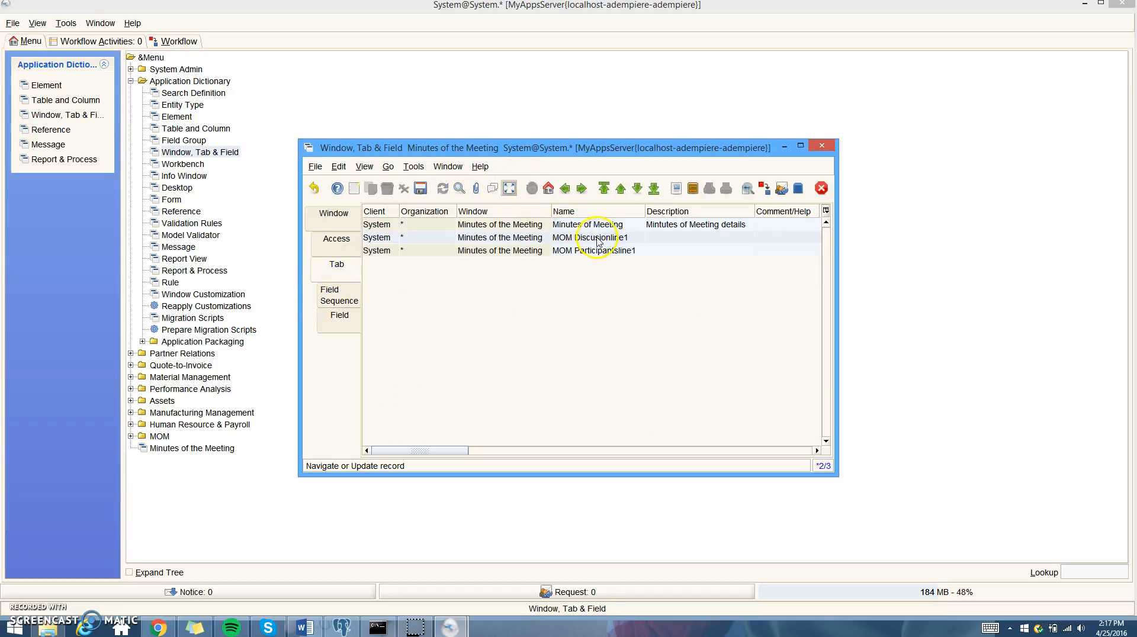
{"action": "left_click", "coordinate": [600, 241]}
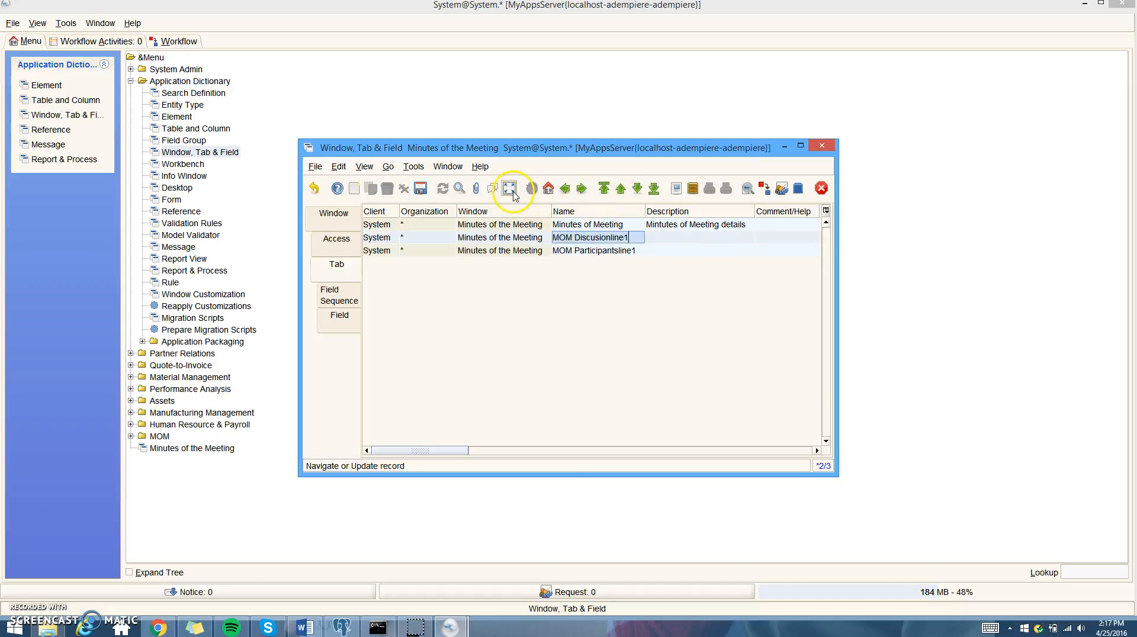
{"action": "left_click", "coordinate": [510, 189]}
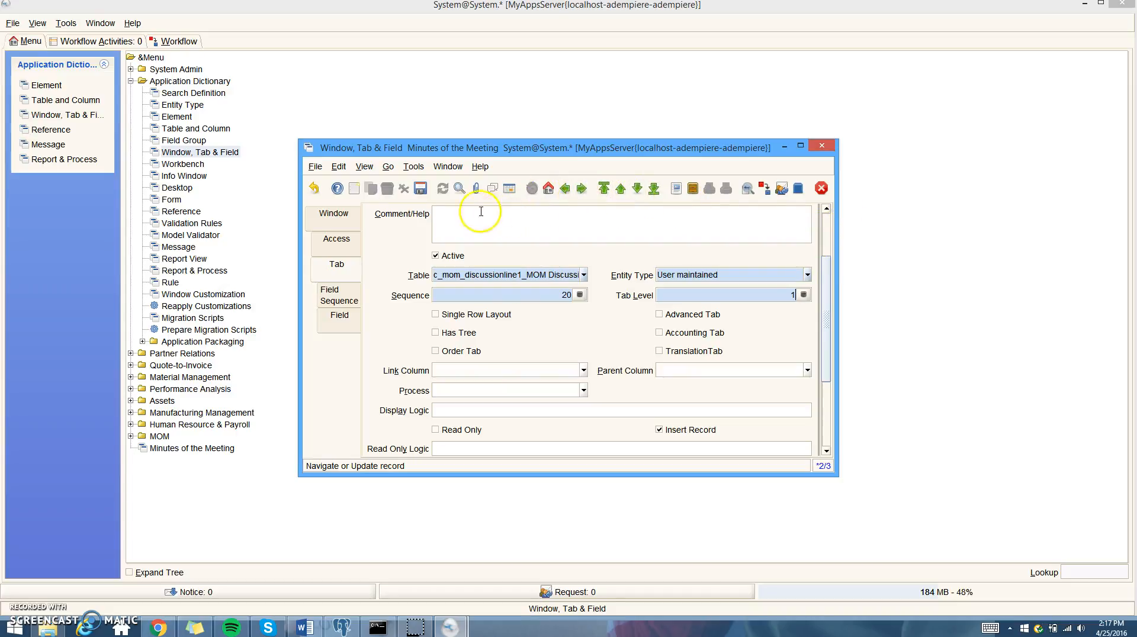
{"action": "left_click", "coordinate": [420, 188]}
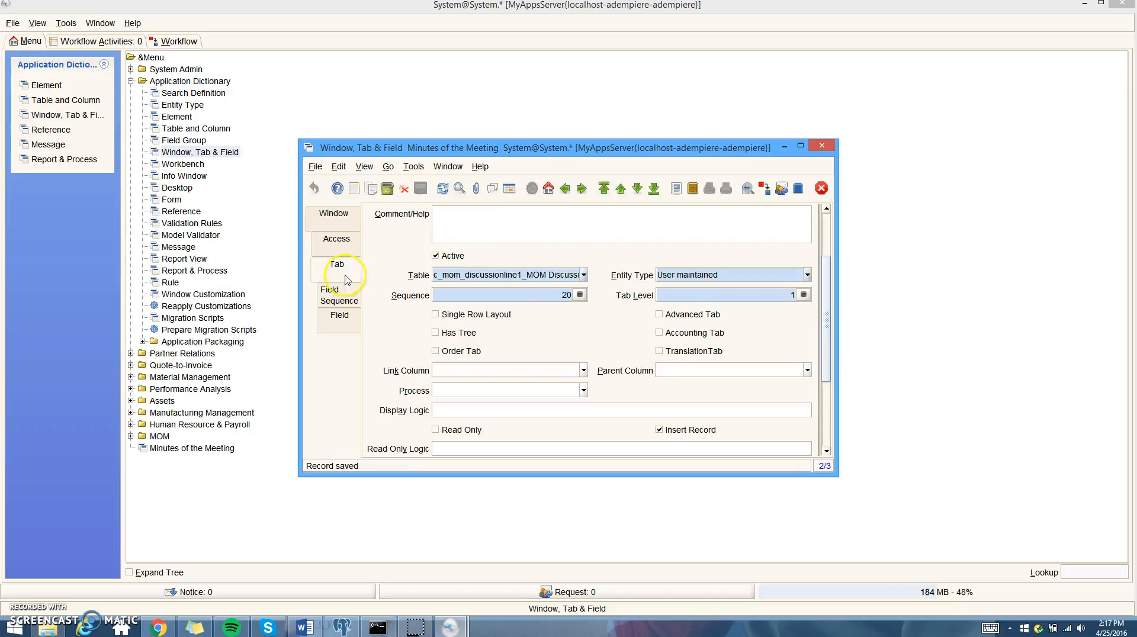
Step: Set the Tab Level of the MOM Participantsline1 tab to 1, save it and close the Window, Tab & Field window
{"action": "left_click", "coordinate": [511, 191]}
{"action": "left_click", "coordinate": [614, 250]}
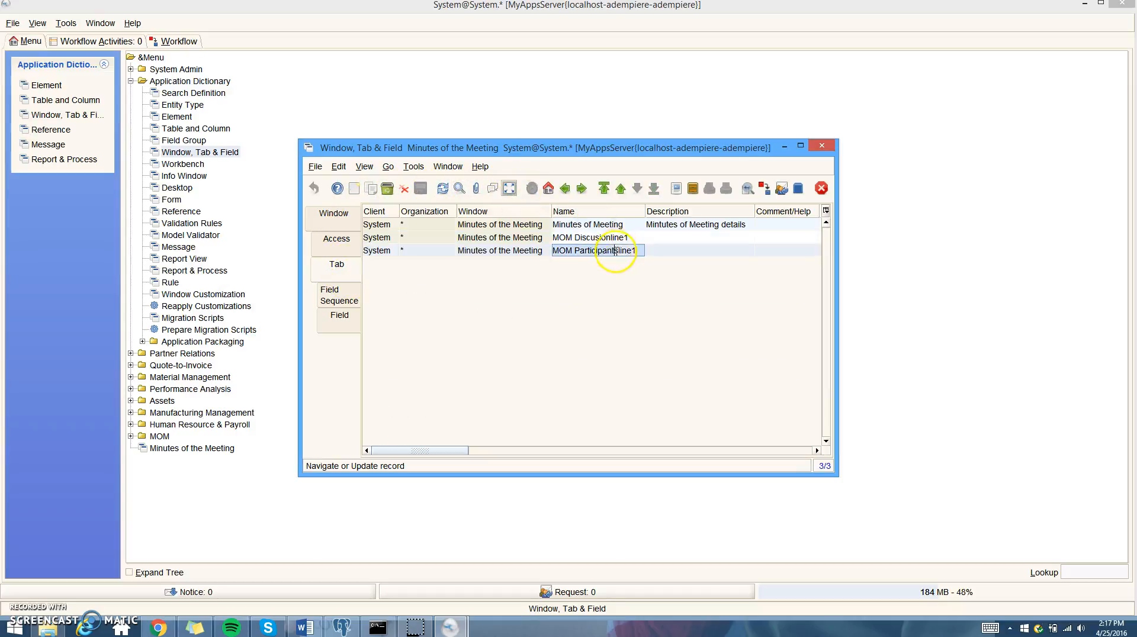
{"action": "left_click", "coordinate": [509, 188]}
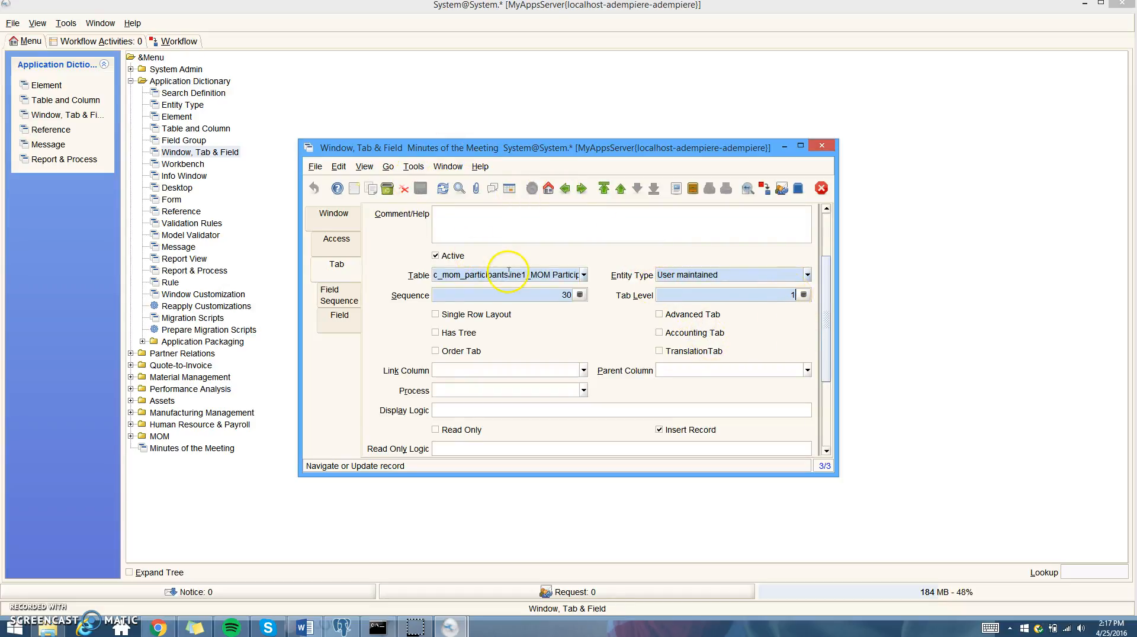
{"action": "left_click", "coordinate": [421, 188]}
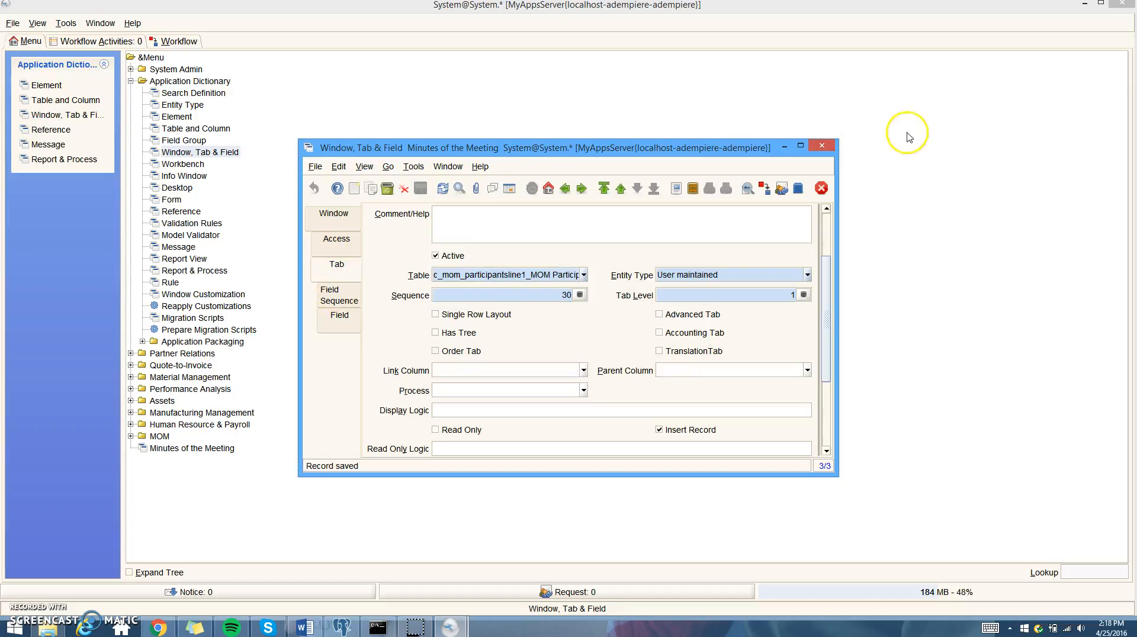
{"action": "left_click", "coordinate": [821, 145]}
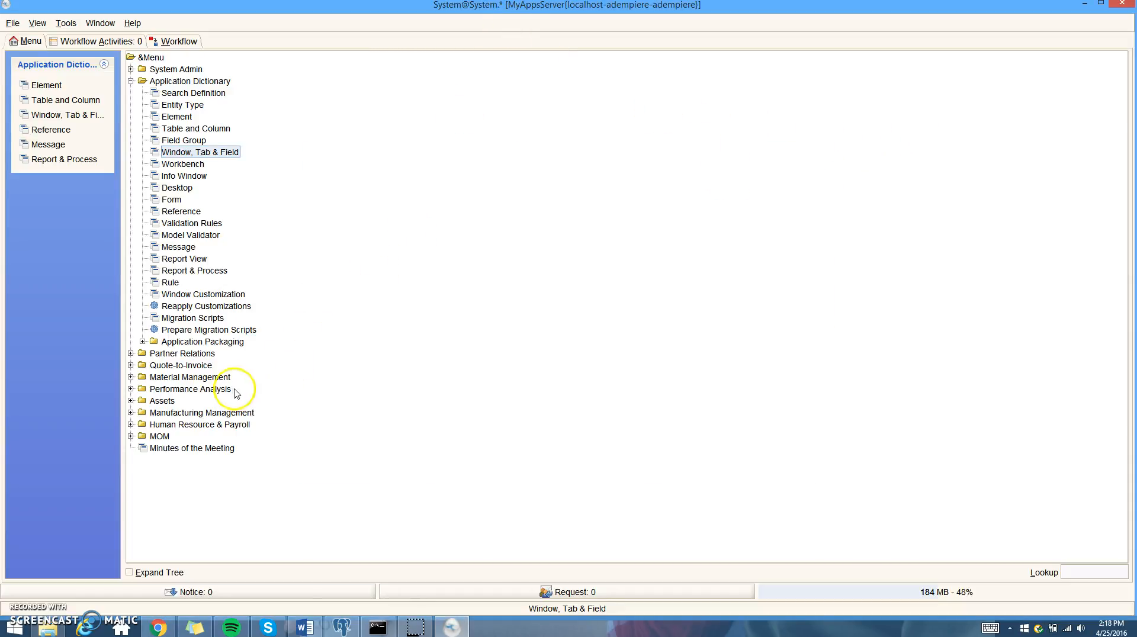
Step: Open the Minutes of the Meeting window and examine the columns of its MOM Discusionline1 and MOM Participantsline1 tabs
{"action": "left_click", "coordinate": [211, 450]}
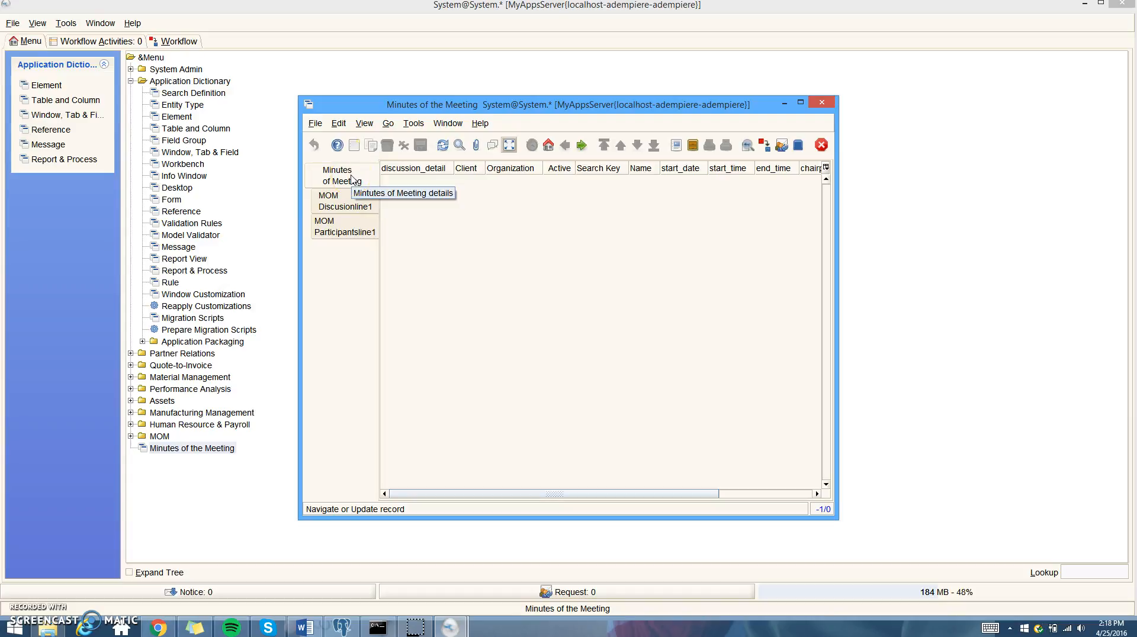
{"action": "left_click", "coordinate": [346, 195]}
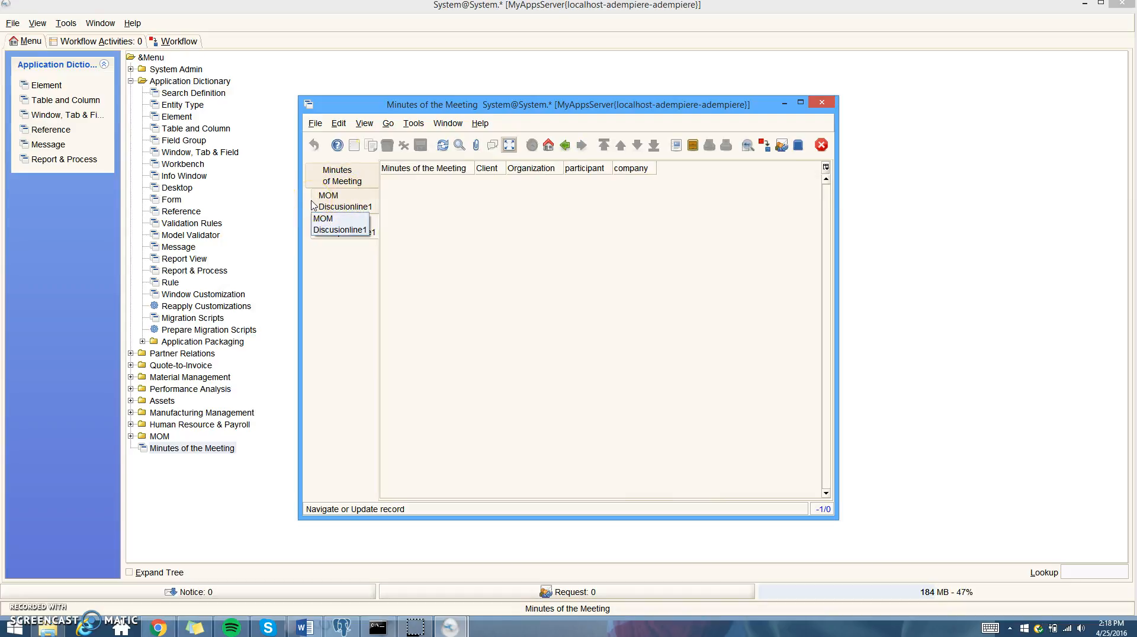
{"action": "left_click", "coordinate": [327, 200]}
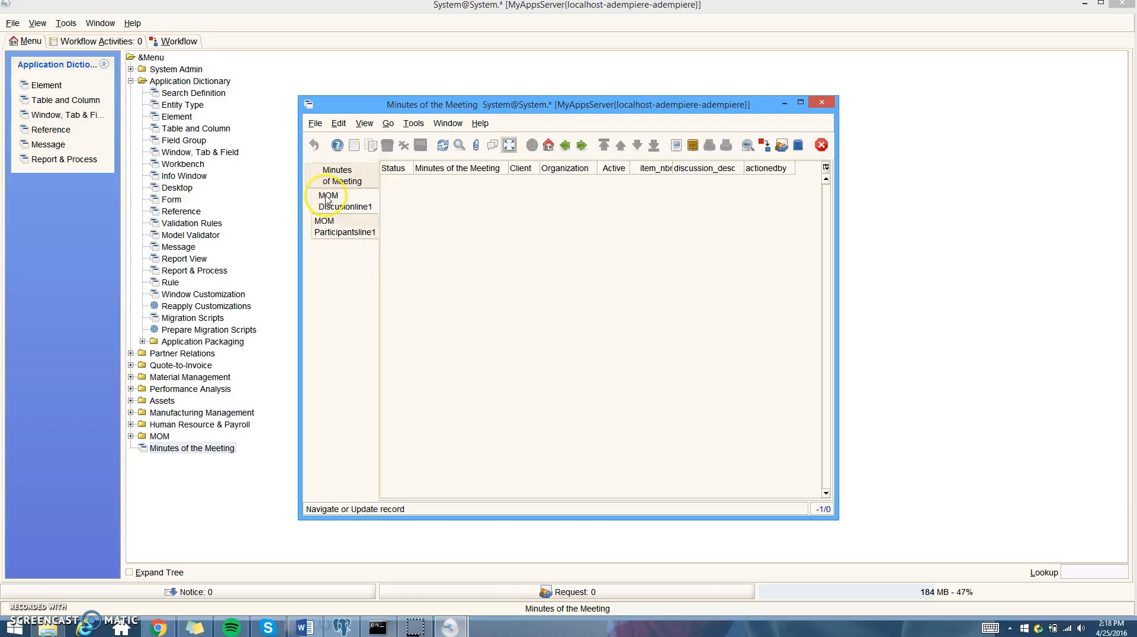
{"action": "left_click", "coordinate": [337, 225]}
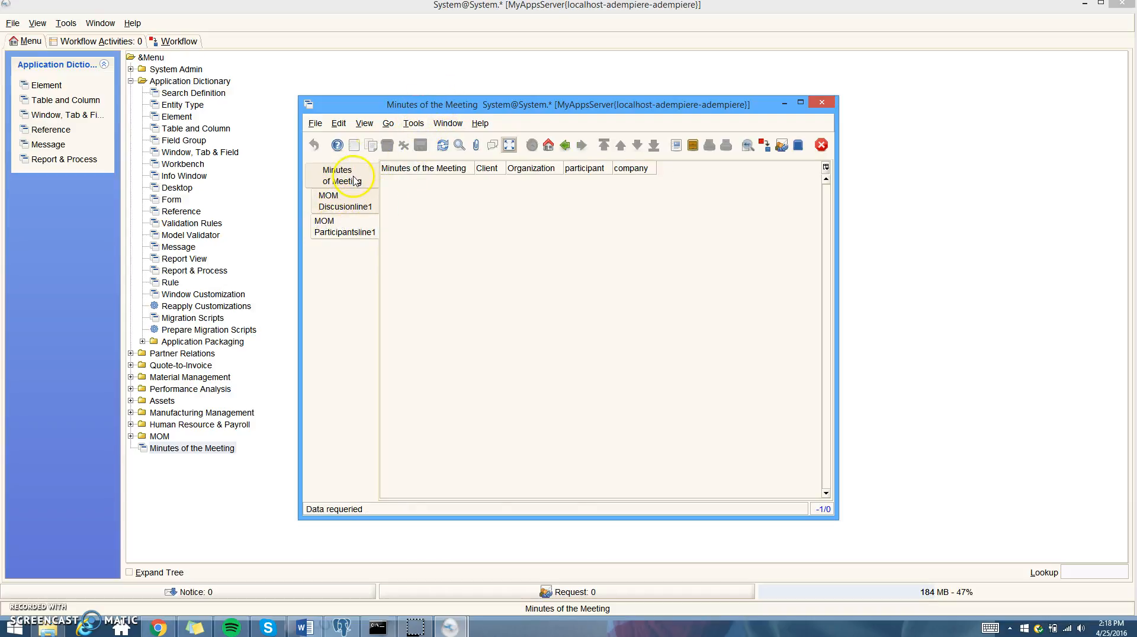
{"action": "left_click", "coordinate": [354, 201]}
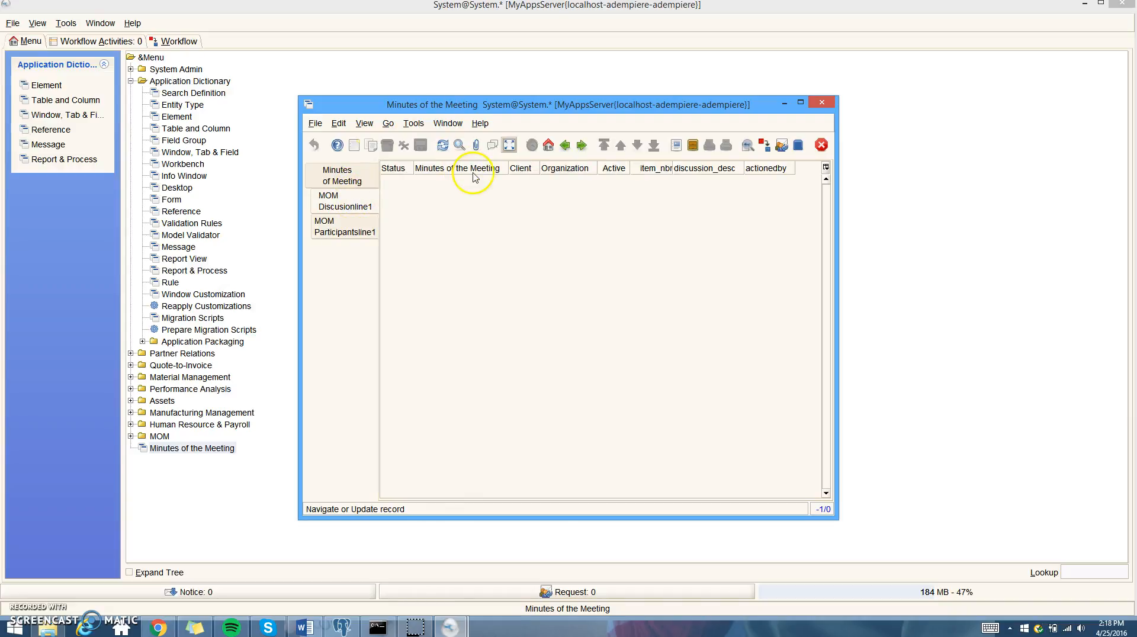
Step: Close the Minutes of the Meeting window and log out of the System session
{"action": "left_click", "coordinate": [821, 102]}
{"action": "left_click", "coordinate": [18, 28]}
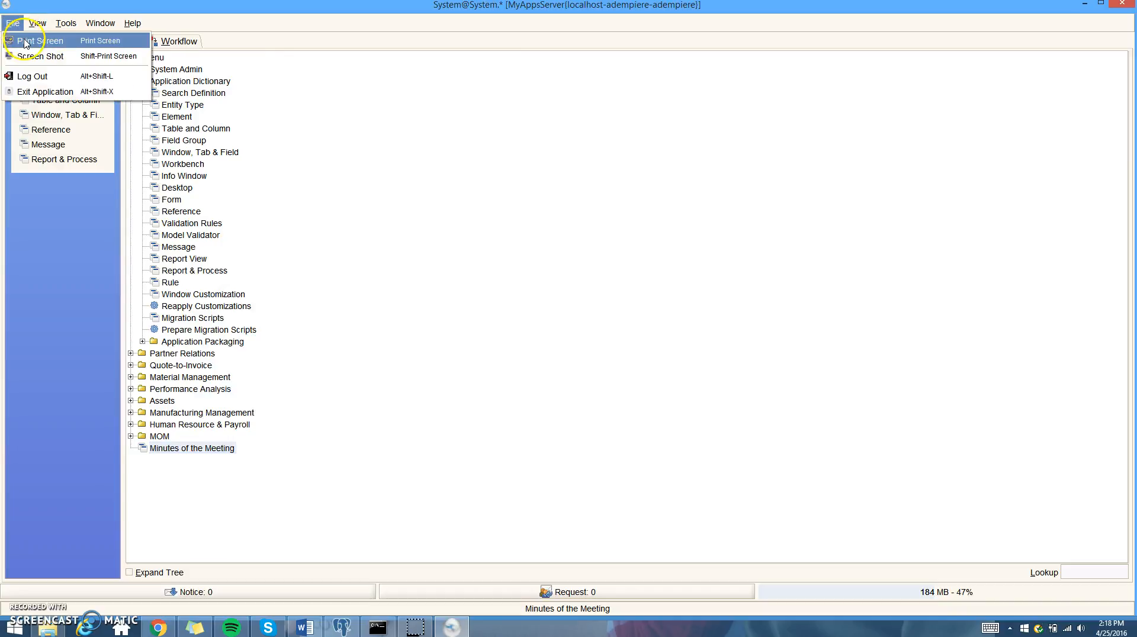
{"action": "left_click", "coordinate": [42, 81]}
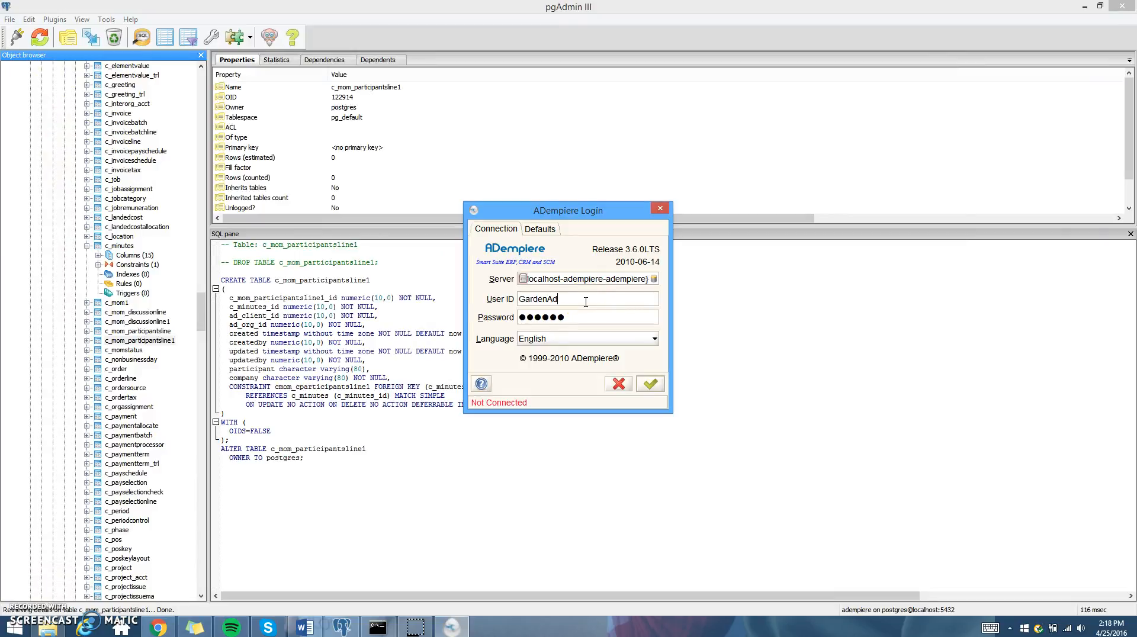
Step: Log in with the GardenWorld administrator's user ID and password, accepting the GardenWorld Admin role, GardenWorld client and Fertilizer organization
{"action": "key", "text": "Tab"}
{"action": "type", "text": "G"}
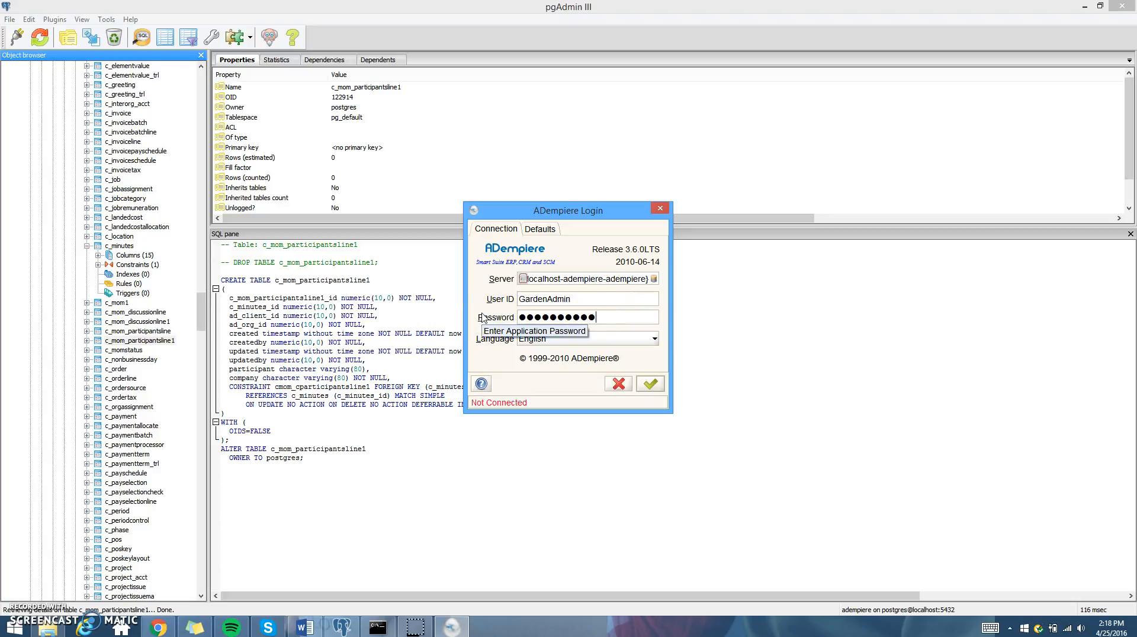
{"action": "key", "text": "BackSpace"}
{"action": "key", "text": "BackSpace"}
{"action": "key", "text": "BackSpace"}
{"action": "key", "text": "BackSpace"}
{"action": "key", "text": "BackSpace"}
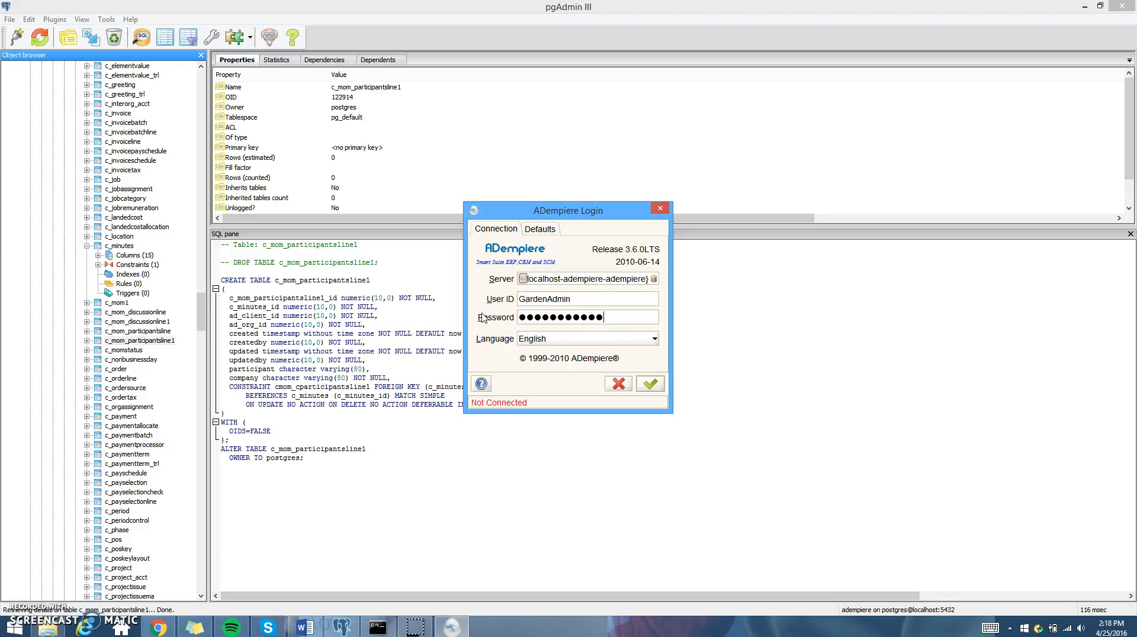
{"action": "left_click", "coordinate": [651, 382]}
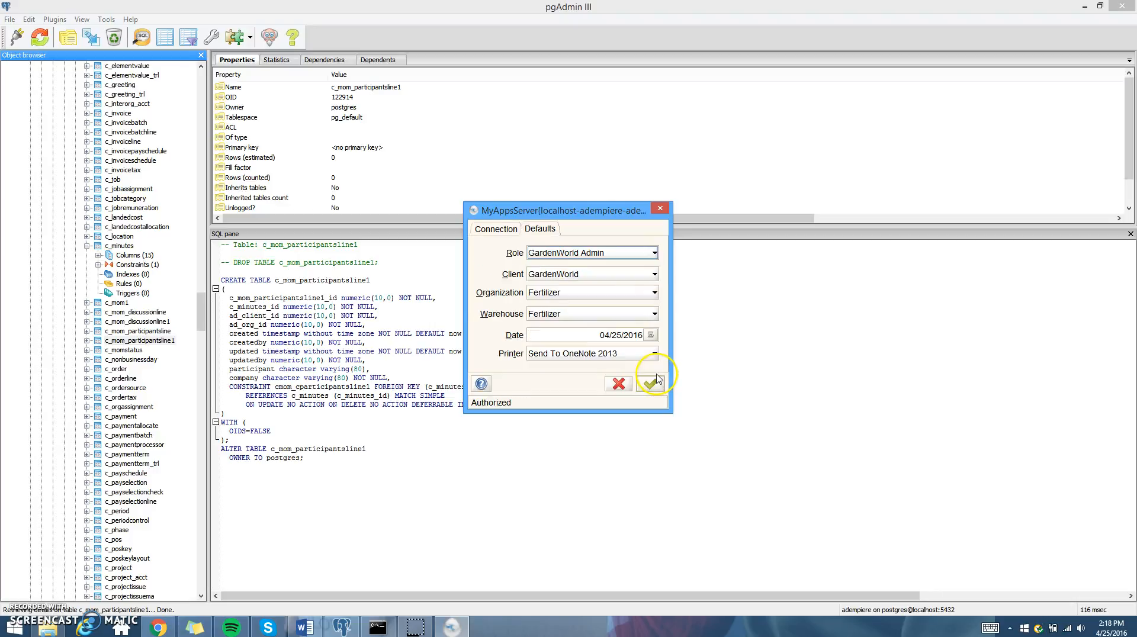
{"action": "left_click", "coordinate": [652, 384]}
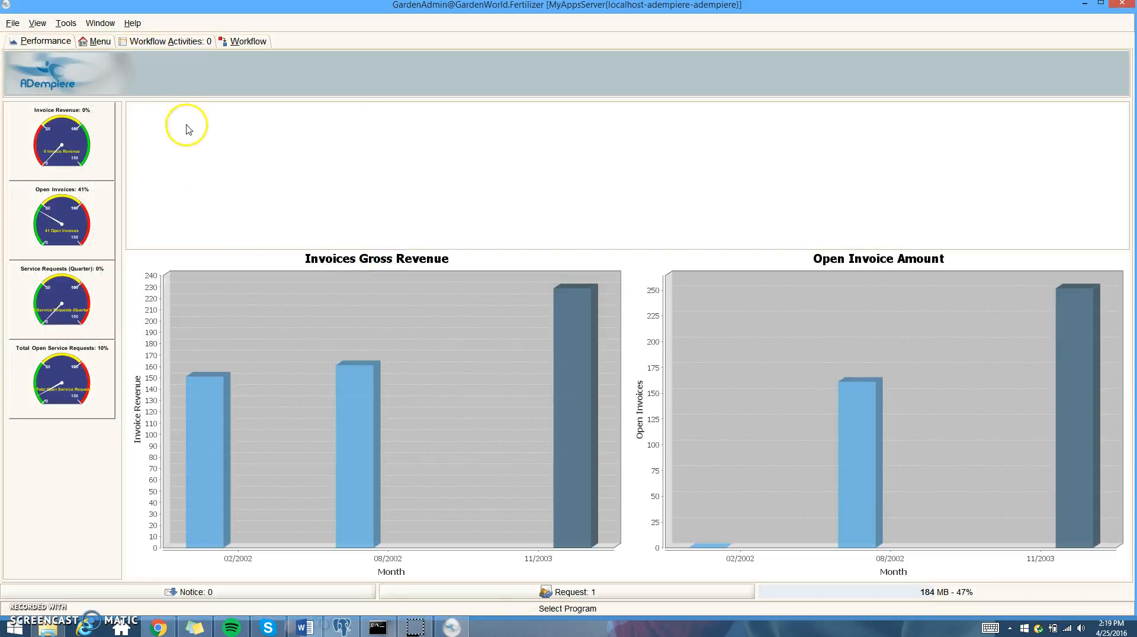
Step: Open the Minutes of the Meeting window and start a new Minutes of Meeting record in single-record form view
{"action": "left_click", "coordinate": [94, 41]}
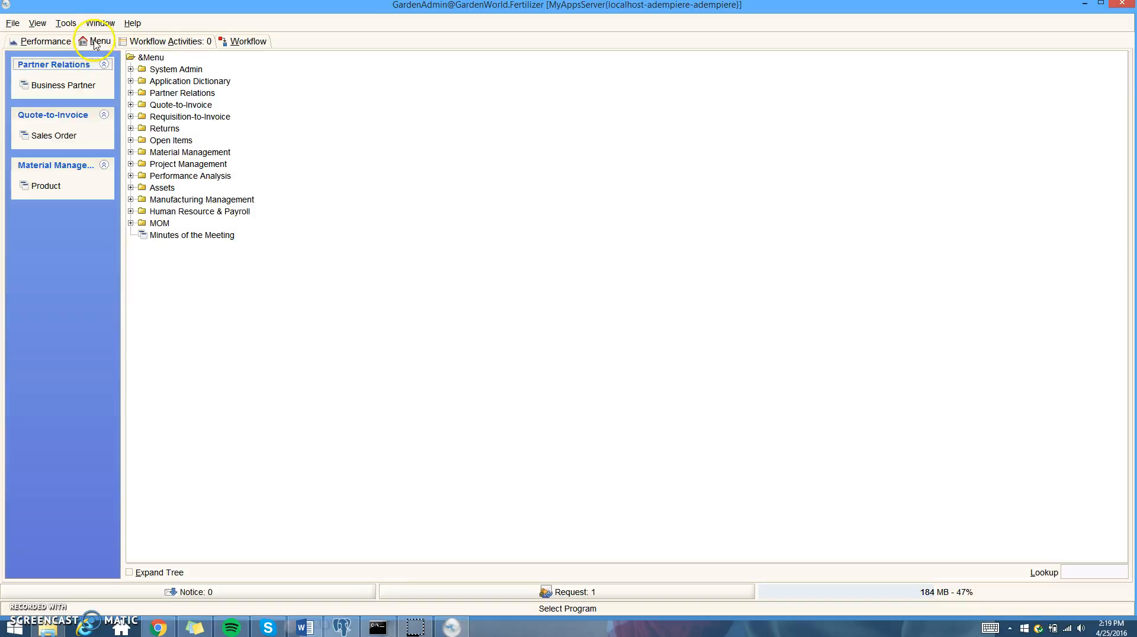
{"action": "left_click", "coordinate": [195, 236]}
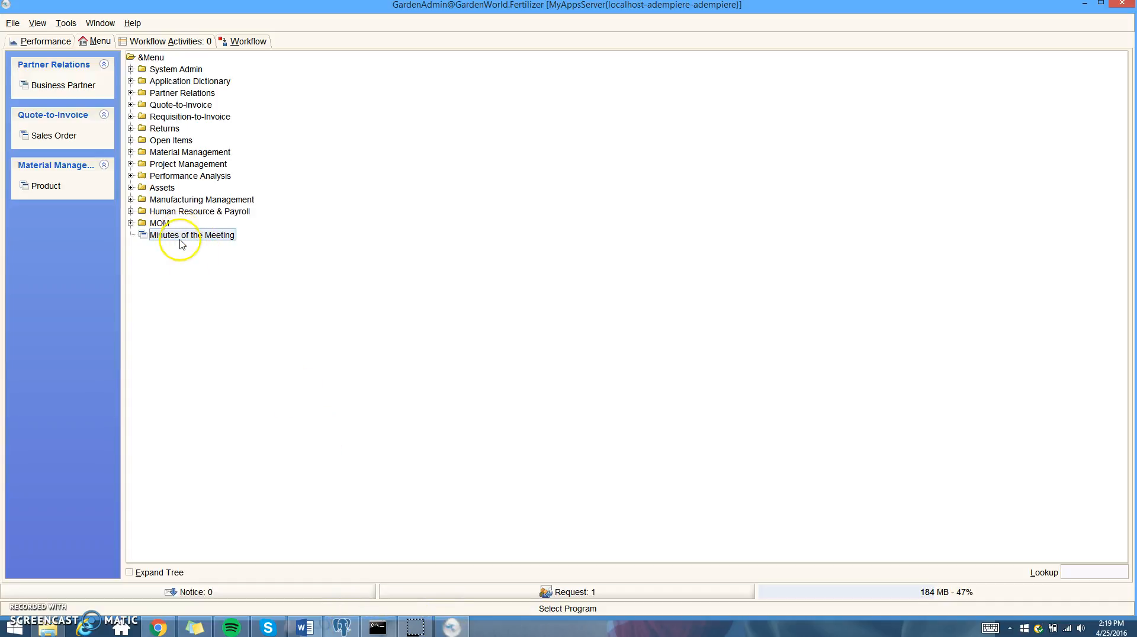
{"action": "double_click", "coordinate": [180, 236]}
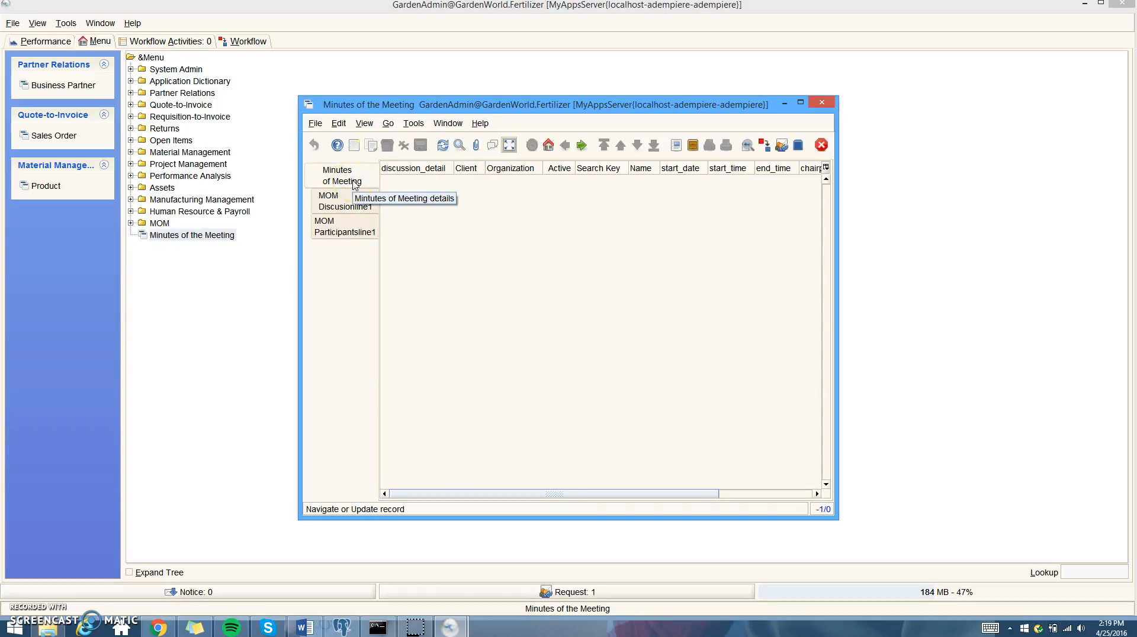
{"action": "left_click", "coordinate": [350, 146]}
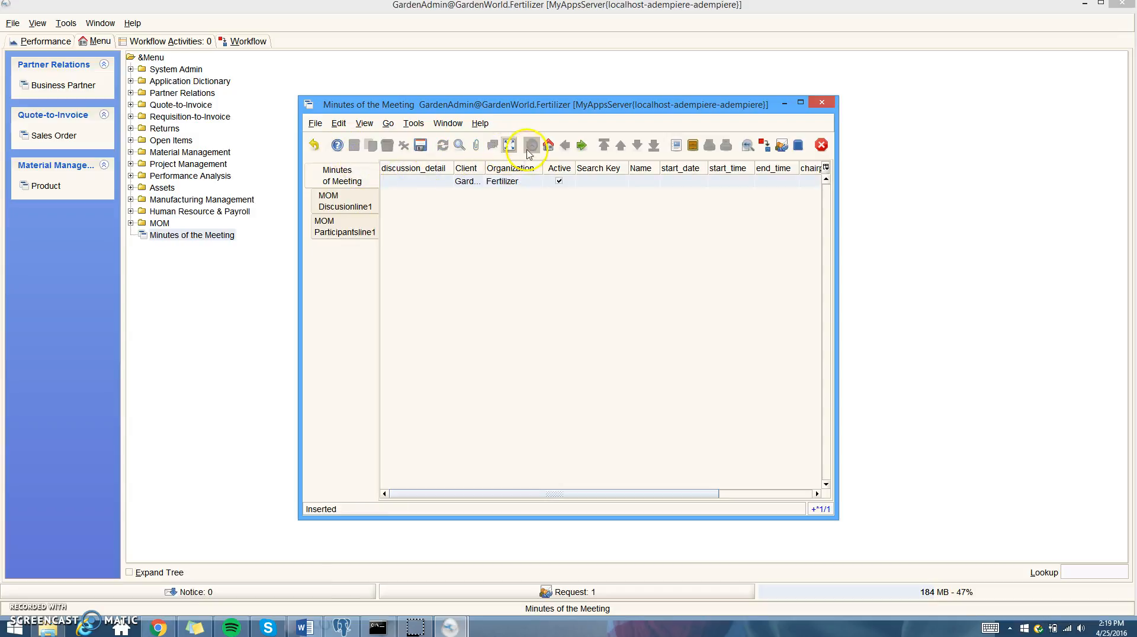
{"action": "left_click", "coordinate": [509, 148]}
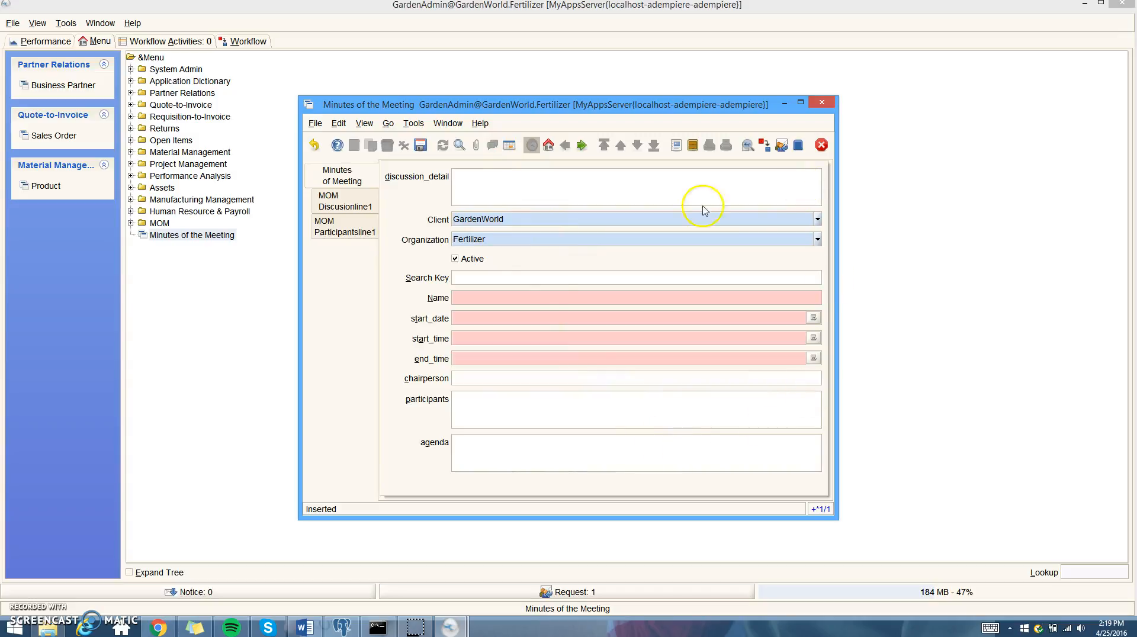
Step: Start a new record on the MOM Discusionline1 tab and show it in single-record form view
{"action": "left_click", "coordinate": [332, 201]}
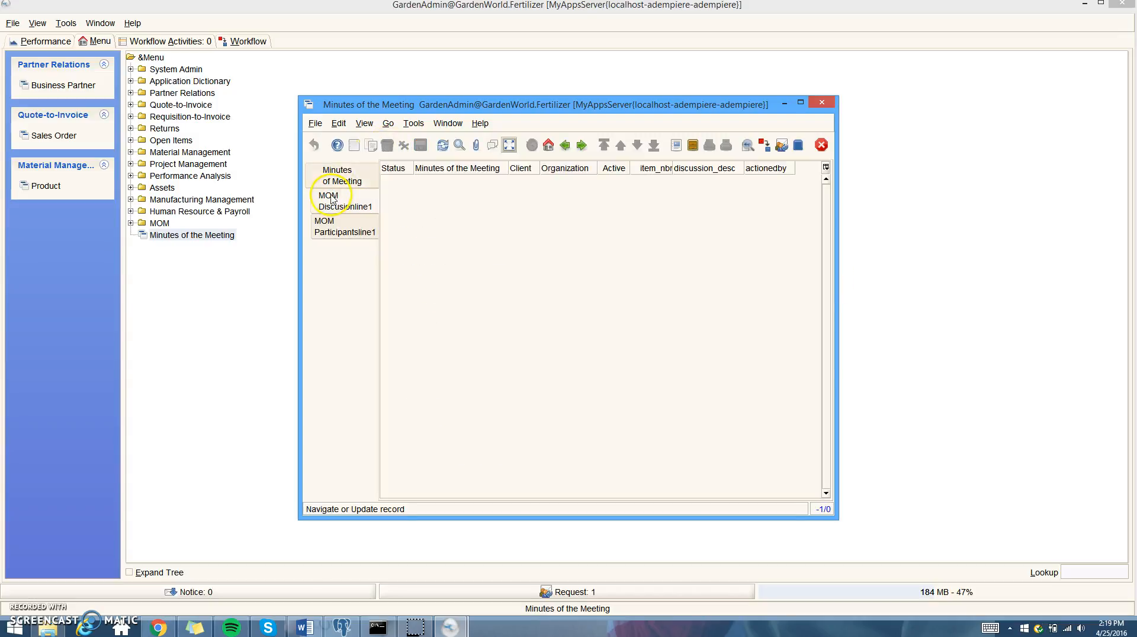
{"action": "left_click", "coordinate": [353, 145]}
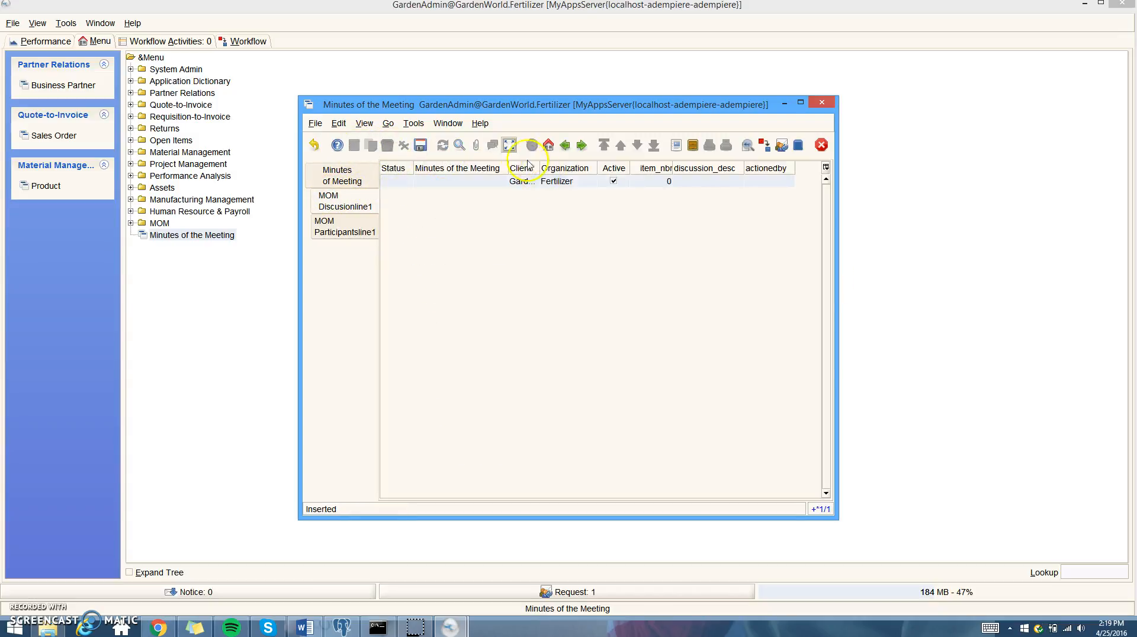
{"action": "left_click", "coordinate": [509, 145]}
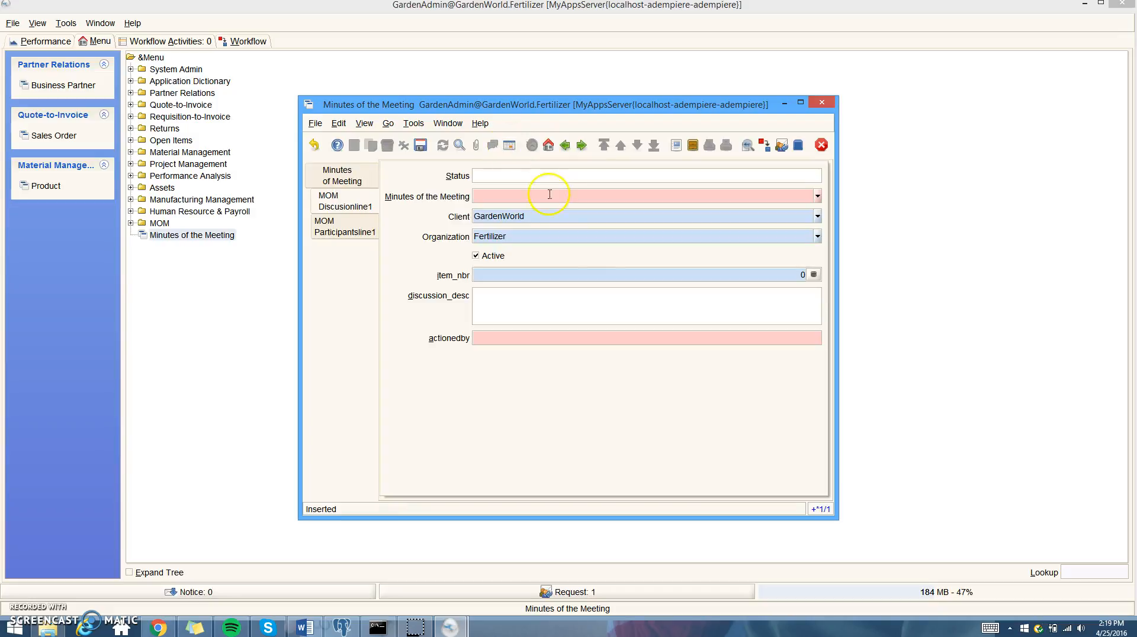
Step: Start a new record on the MOM Participantsline1 tab and show it in single-record form view
{"action": "left_click", "coordinate": [342, 232]}
{"action": "left_click", "coordinate": [353, 145]}
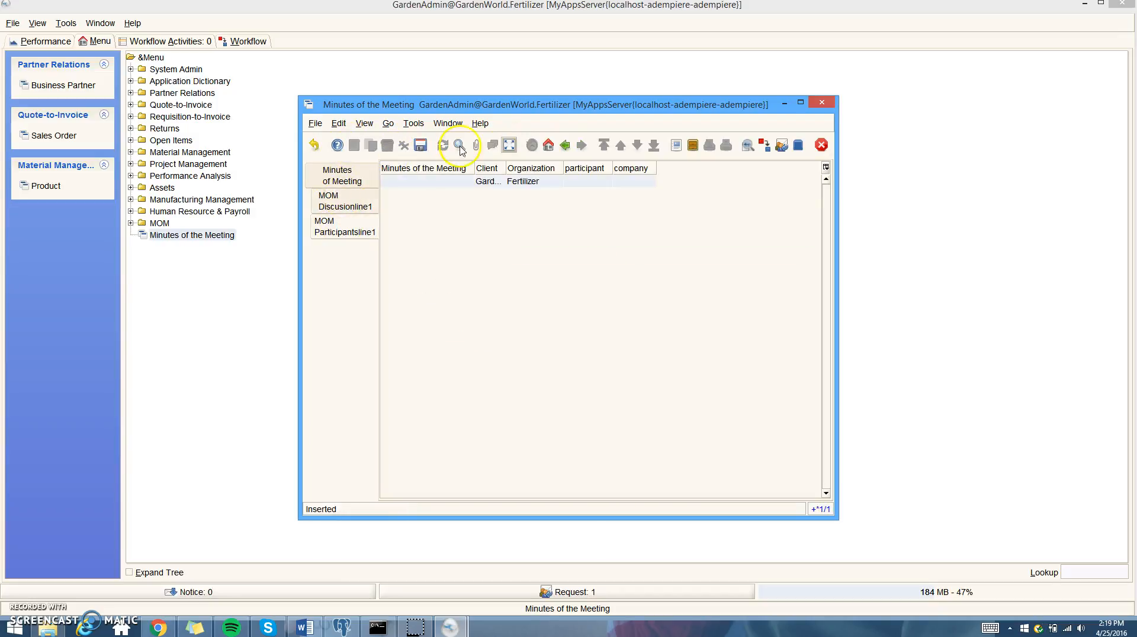
{"action": "left_click", "coordinate": [509, 145]}
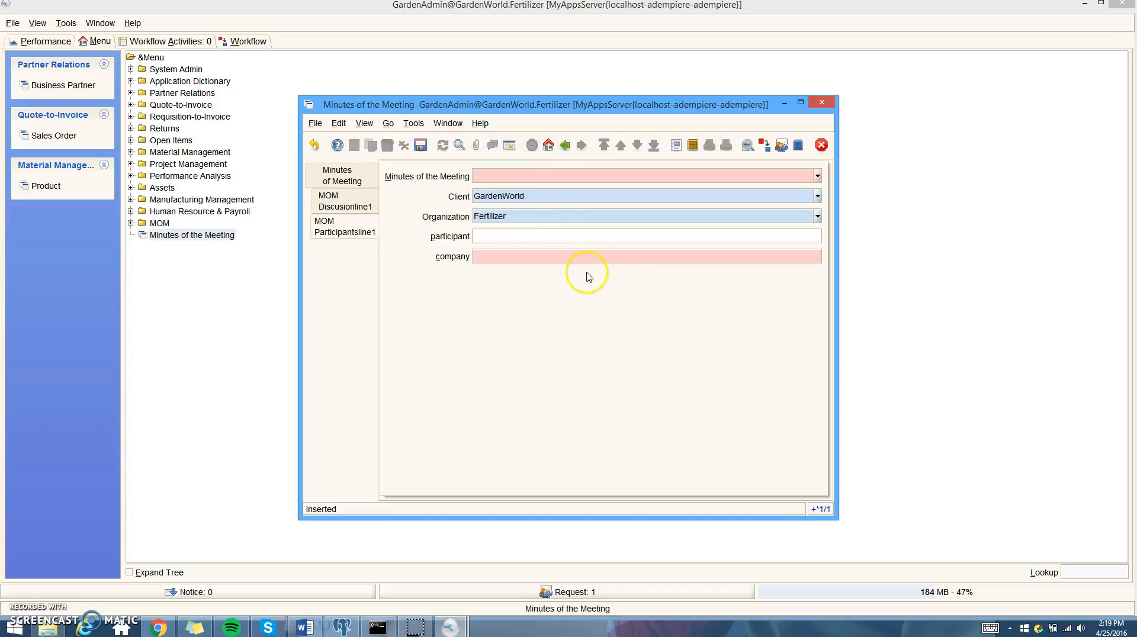